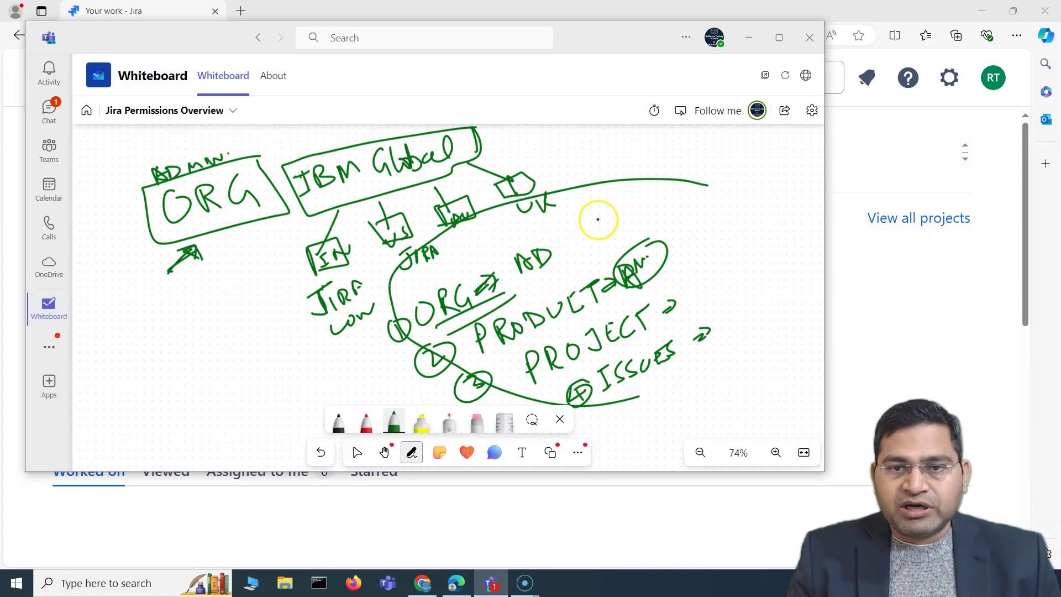
# Draw an arrow from AD, then write and circle the product access and user groups note.
pyautogui.moveTo(566, 243); pyautogui.dragTo(623, 210)
pyautogui.moveTo(630, 207); pyautogui.dragTo(675, 186)
pyautogui.moveTo(597, 231)
pyautogui.mouseDown()
pyautogui.moveTo(648, 238)
pyautogui.moveTo(639, 222)
pyautogui.mouseUp()
pyautogui.moveTo(655, 211); pyautogui.dragTo(649, 220)
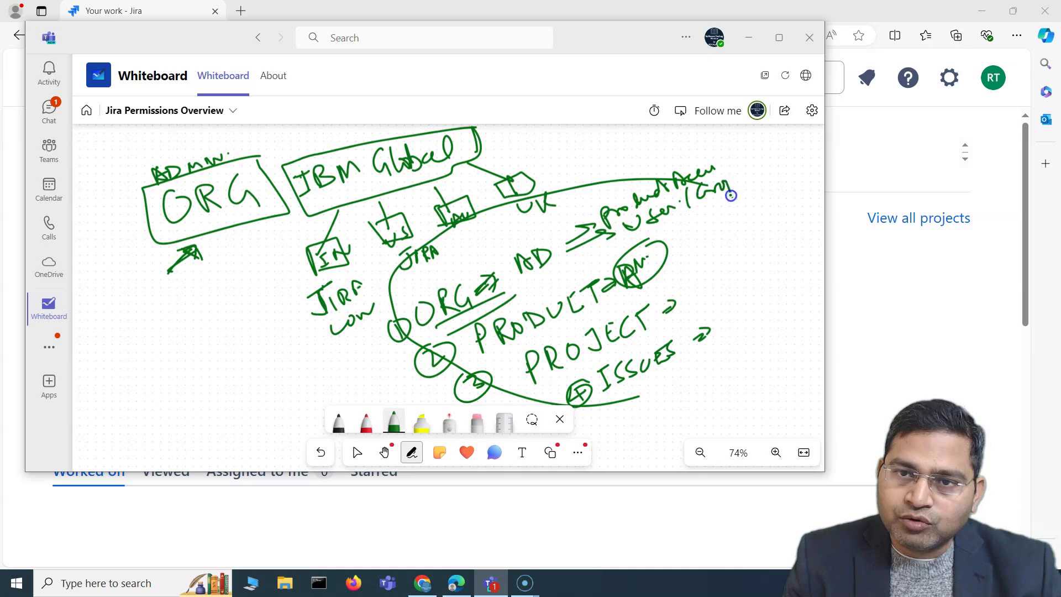
pyautogui.moveTo(619, 232)
pyautogui.mouseDown()
pyautogui.moveTo(555, 213)
pyautogui.moveTo(699, 152)
pyautogui.moveTo(613, 238)
pyautogui.mouseUp()
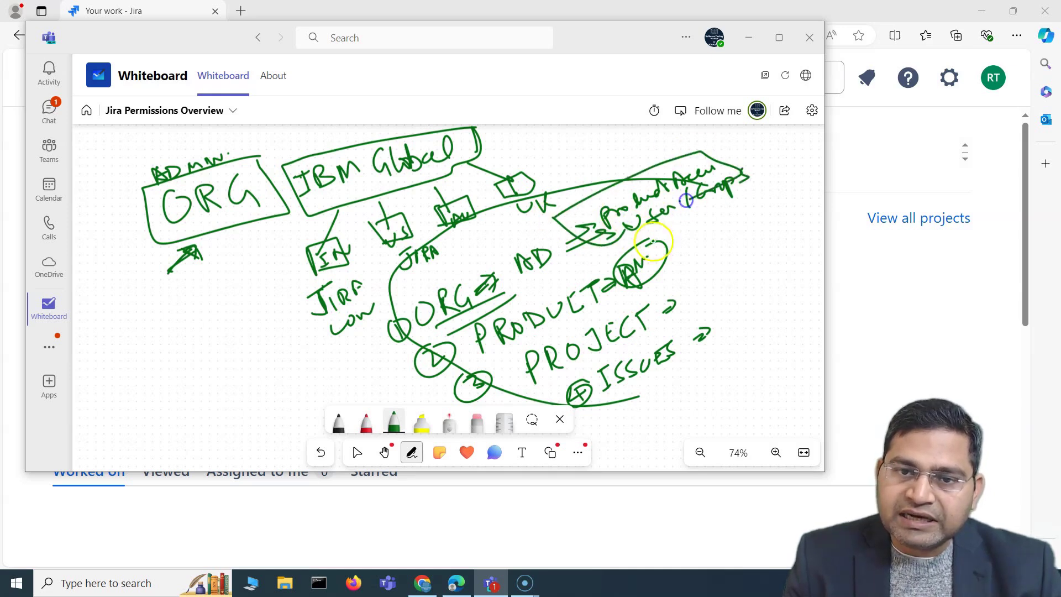
# Add an arrow from the product level and write Global permissions beside it.
pyautogui.moveTo(652, 270); pyautogui.dragTo(666, 271)
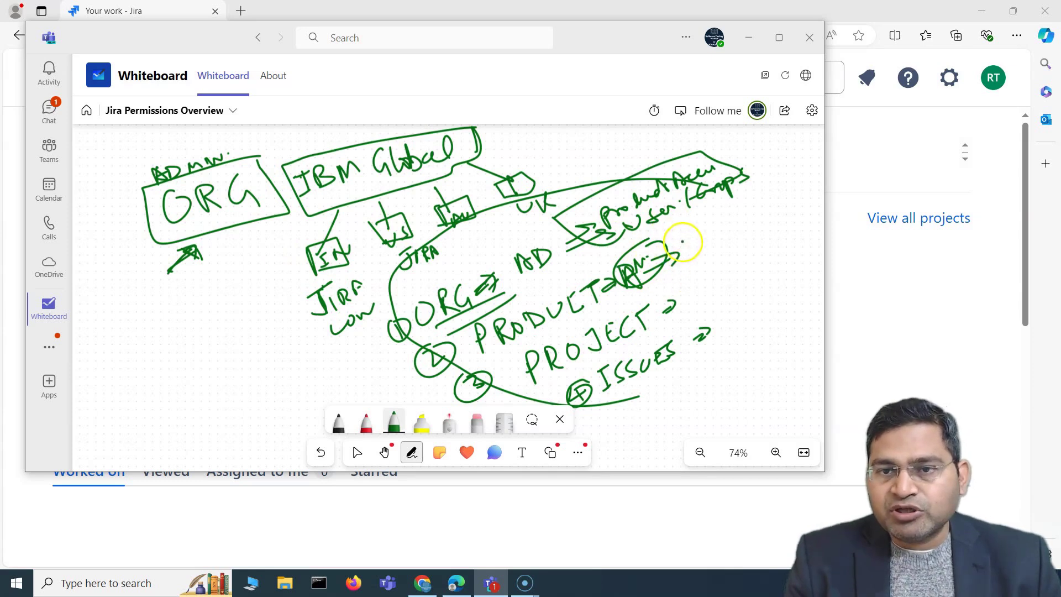
pyautogui.moveTo(688, 249); pyautogui.dragTo(695, 243)
pyautogui.moveTo(706, 213)
pyautogui.mouseDown()
pyautogui.moveTo(718, 226)
pyautogui.moveTo(810, 207)
pyautogui.mouseUp()
# Add arrows after PROJECT and ISSUES and write Project permissions.
pyautogui.moveTo(672, 299); pyautogui.dragTo(685, 309)
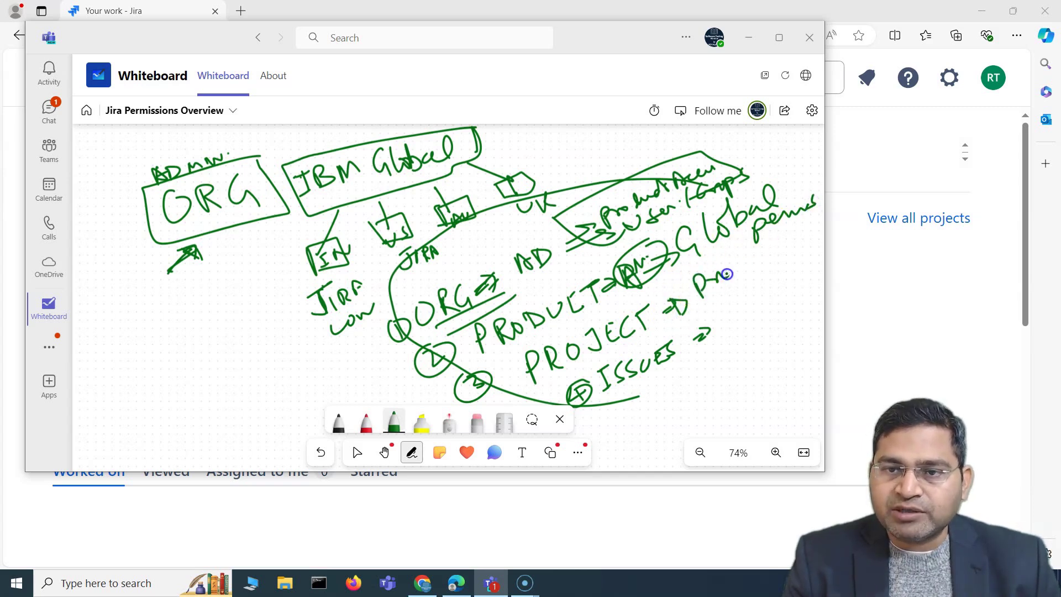
pyautogui.moveTo(730, 283)
pyautogui.mouseDown()
pyautogui.moveTo(758, 248)
pyautogui.moveTo(742, 302)
pyautogui.mouseUp()
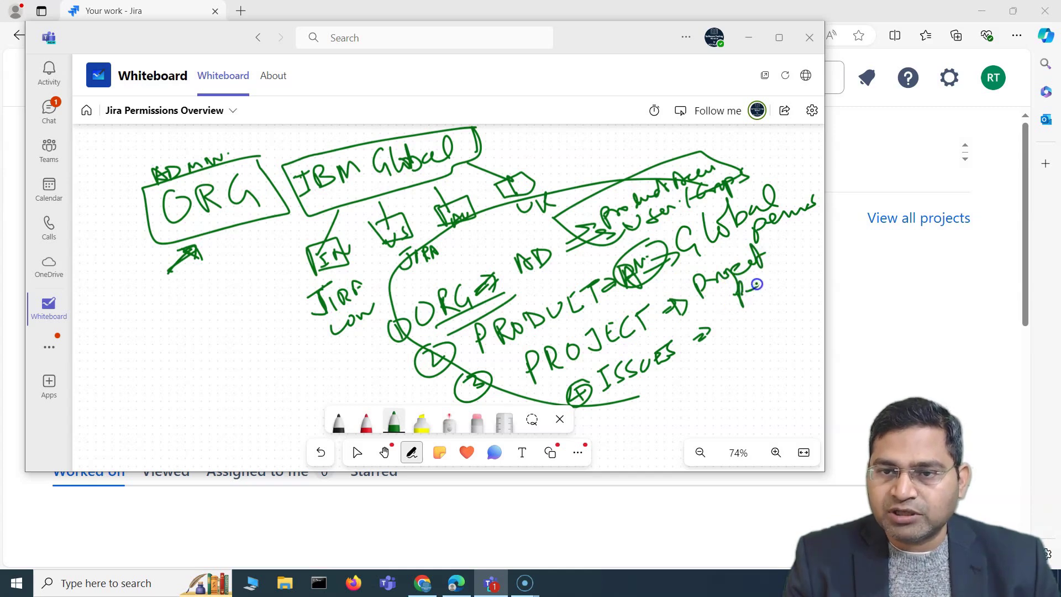
pyautogui.moveTo(788, 269); pyautogui.dragTo(823, 246)
pyautogui.moveTo(698, 338)
pyautogui.mouseDown()
pyautogui.moveTo(717, 331)
pyautogui.moveTo(718, 345)
pyautogui.mouseUp()
pyautogui.moveTo(675, 377); pyautogui.dragTo(712, 360)
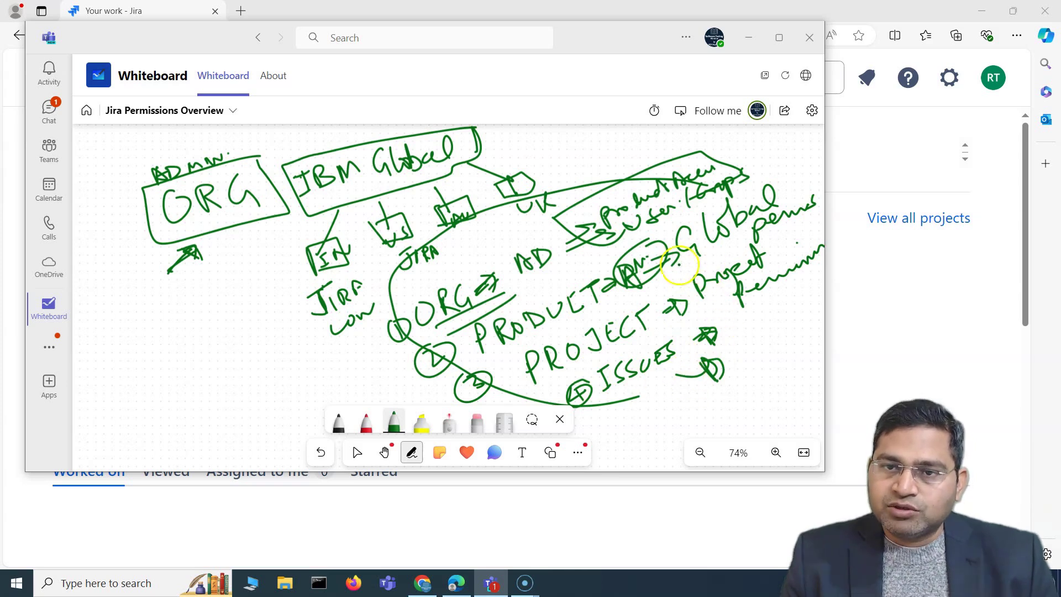
# Box the Global permissions note and draw a stroke linking PROJECT back to PRODUCT.
pyautogui.moveTo(678, 270)
pyautogui.mouseDown()
pyautogui.moveTo(822, 244)
pyautogui.moveTo(809, 158)
pyautogui.moveTo(676, 268)
pyautogui.mouseUp()
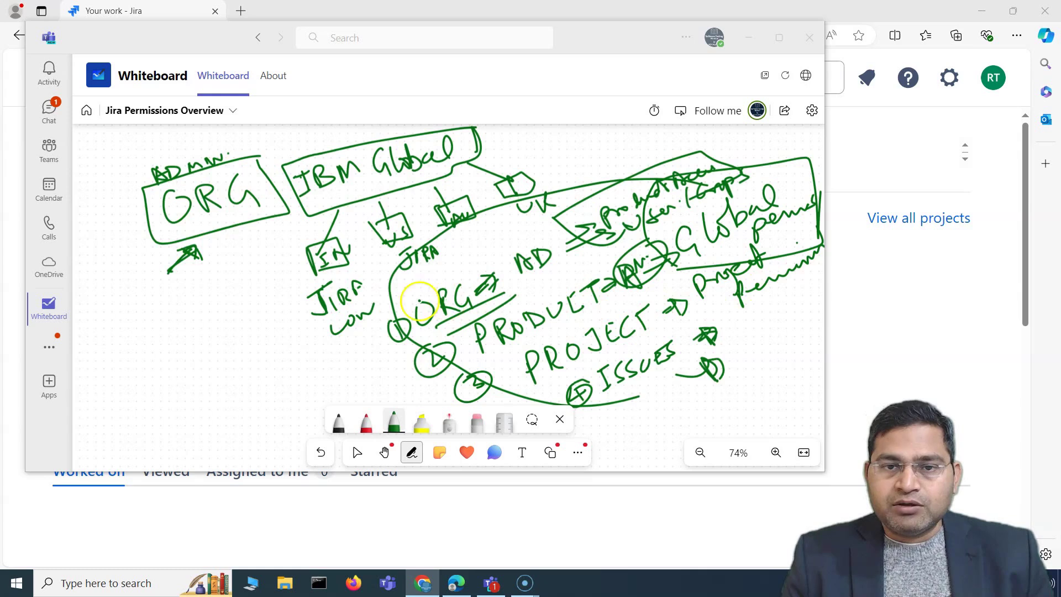
pyautogui.scroll(-1, 449, 292)
pyautogui.moveTo(585, 332); pyautogui.dragTo(507, 321)
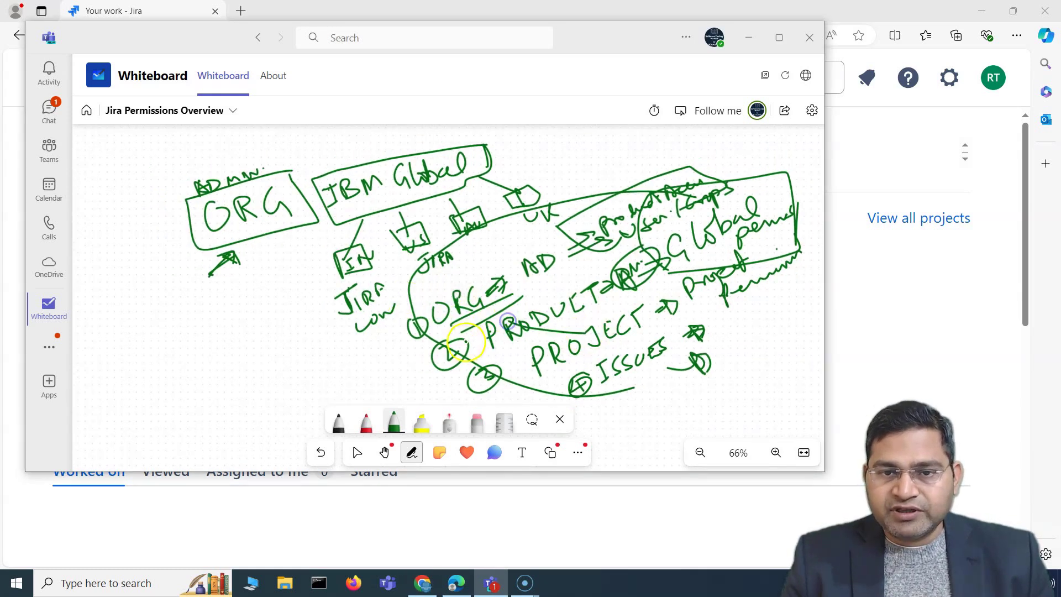
# On blank canvas, write 'Global → System Wide', underlined, and 'Project → Project Specific' in green ink.
pyautogui.hotkey('alt', 'h')
pyautogui.hscroll(10, 320, 185)
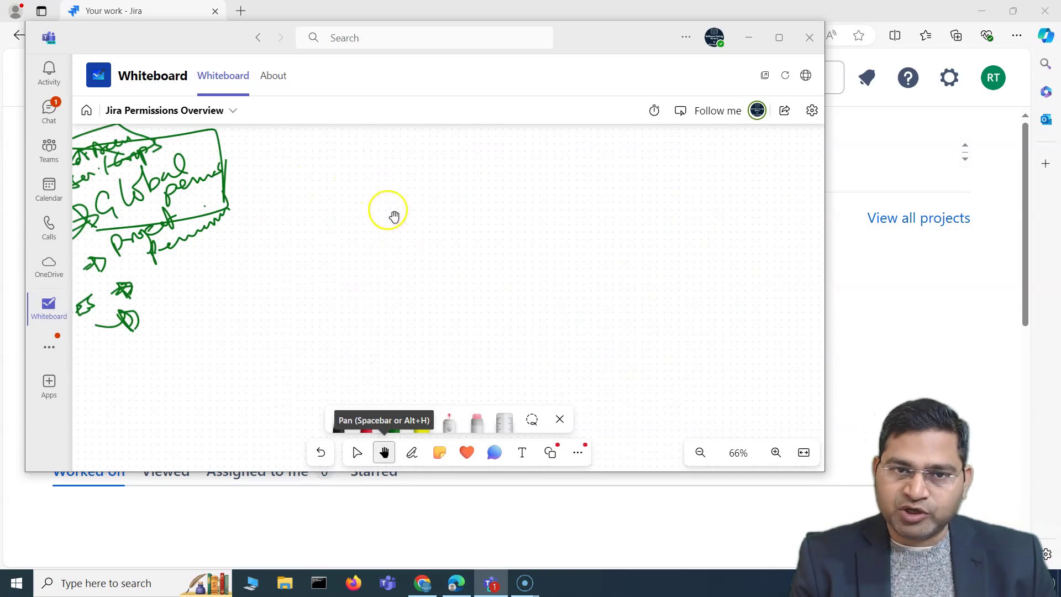
pyautogui.press('Escape')
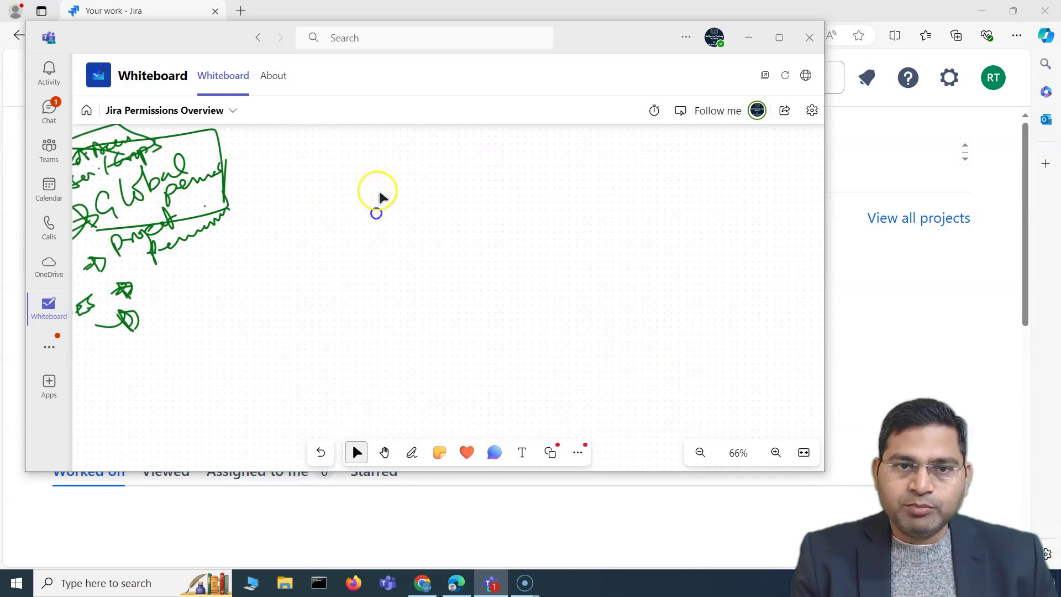
pyautogui.click(412, 453)
pyautogui.moveTo(330, 226); pyautogui.dragTo(630, 160)
pyautogui.moveTo(560, 201); pyautogui.dragTo(655, 171)
pyautogui.moveTo(573, 210); pyautogui.dragTo(642, 180)
pyautogui.moveTo(373, 338)
pyautogui.mouseDown()
pyautogui.moveTo(346, 300)
pyautogui.moveTo(590, 265)
pyautogui.moveTo(671, 220)
pyautogui.moveTo(748, 206)
pyautogui.moveTo(782, 173)
pyautogui.mouseUp()
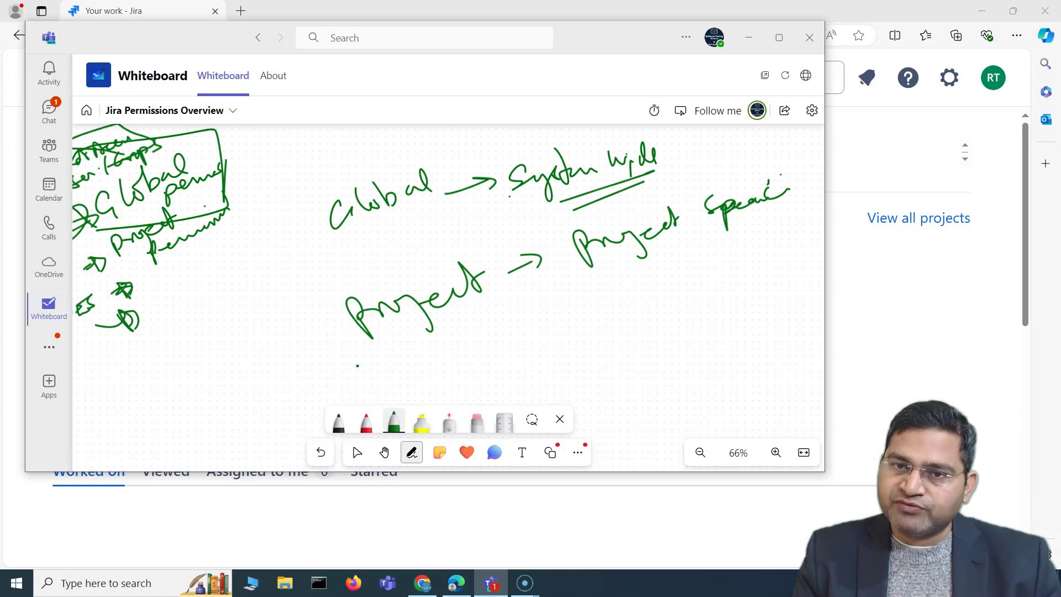
# Minimise the whiteboard and scroll Jira's settings list down to the Atlassian Admin section.
pyautogui.click(751, 37)
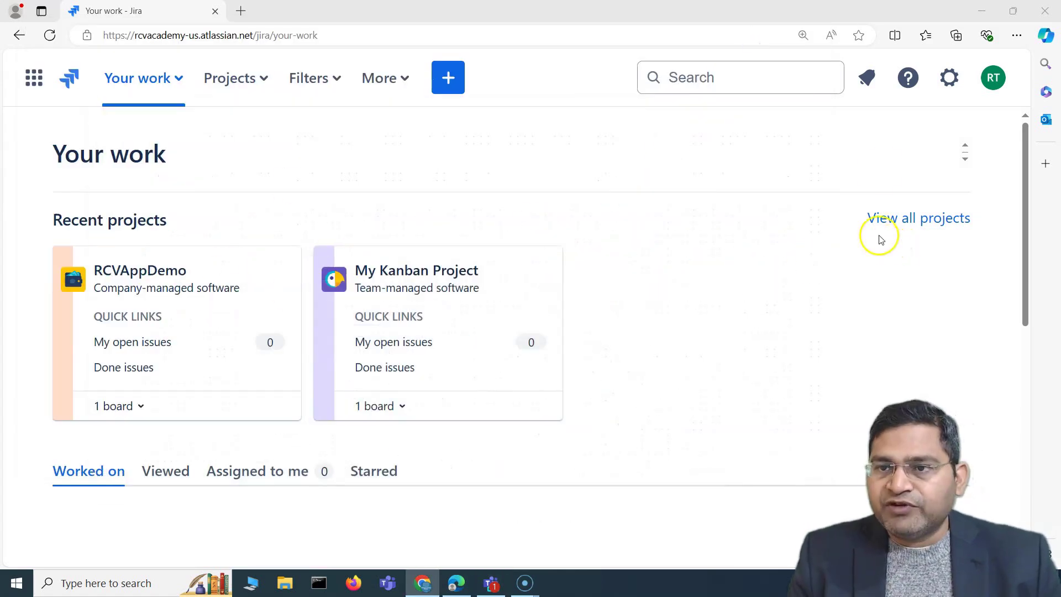
pyautogui.click(948, 88)
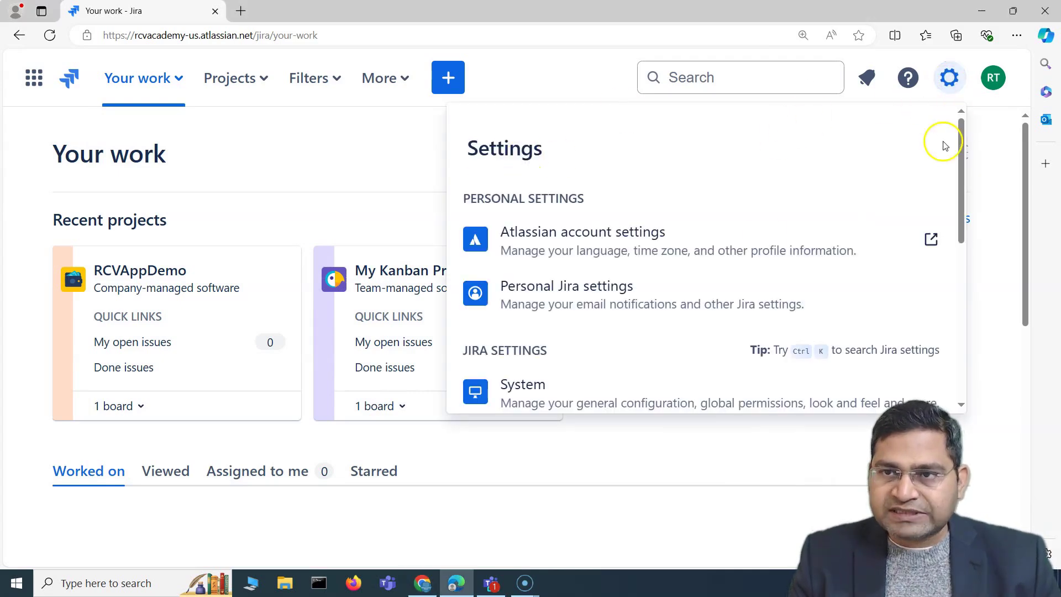
pyautogui.scroll(-3, 701, 264)
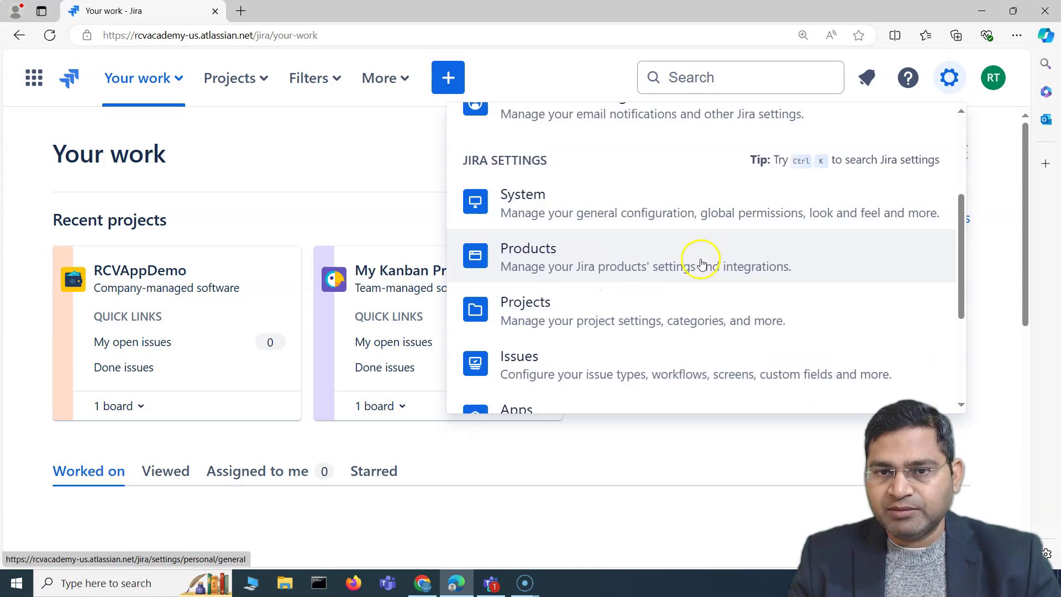
pyautogui.scroll(-3, 702, 264)
pyautogui.moveTo(507, 278); pyautogui.dragTo(568, 278)
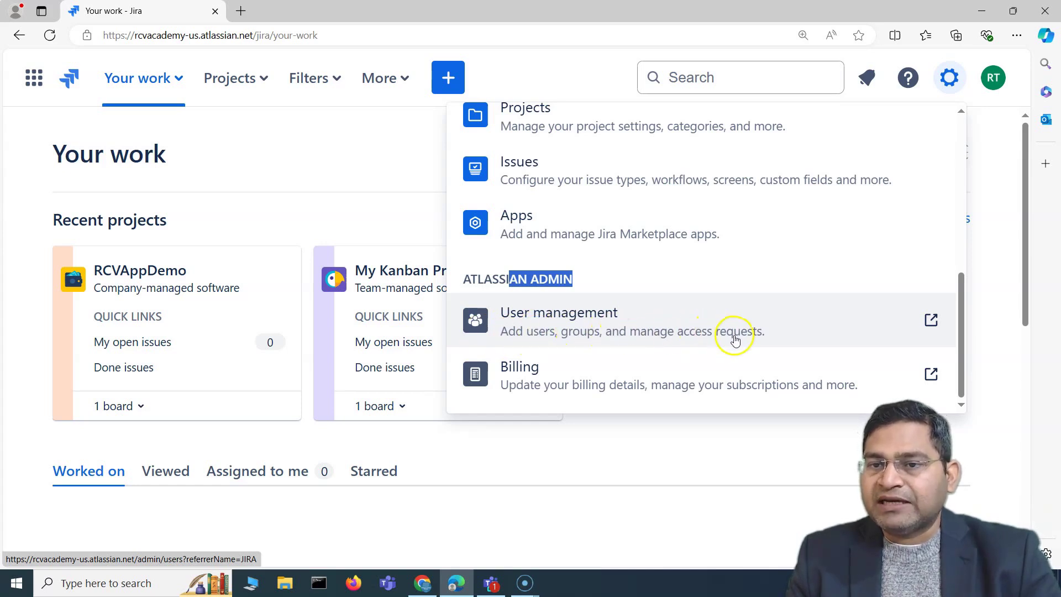
# Browse Atlassian Administration's User management, Managed accounts and Groups, then return to Your work.
pyautogui.click(587, 330)
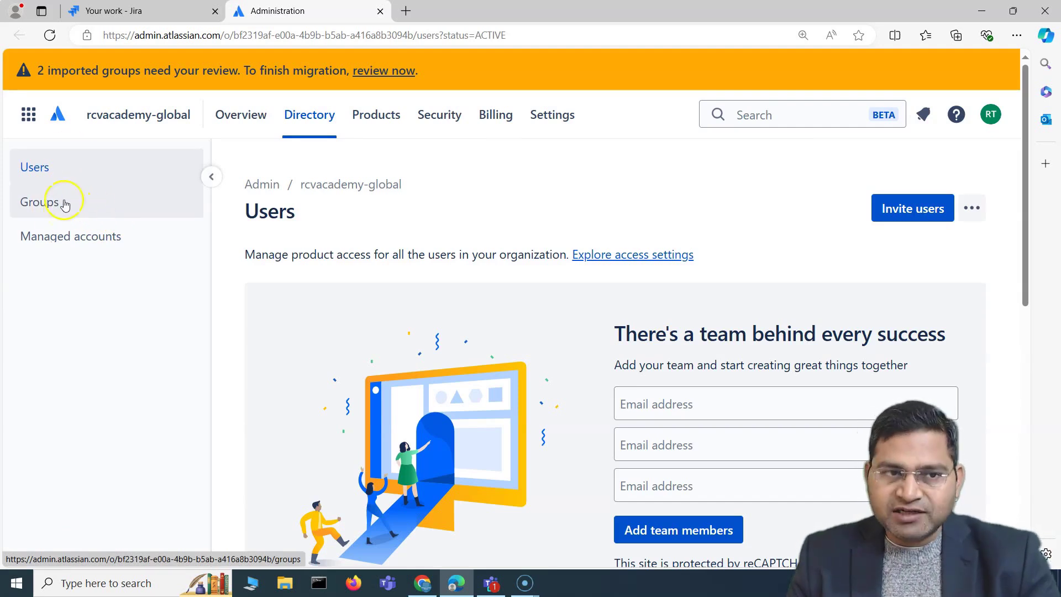
pyautogui.click(47, 233)
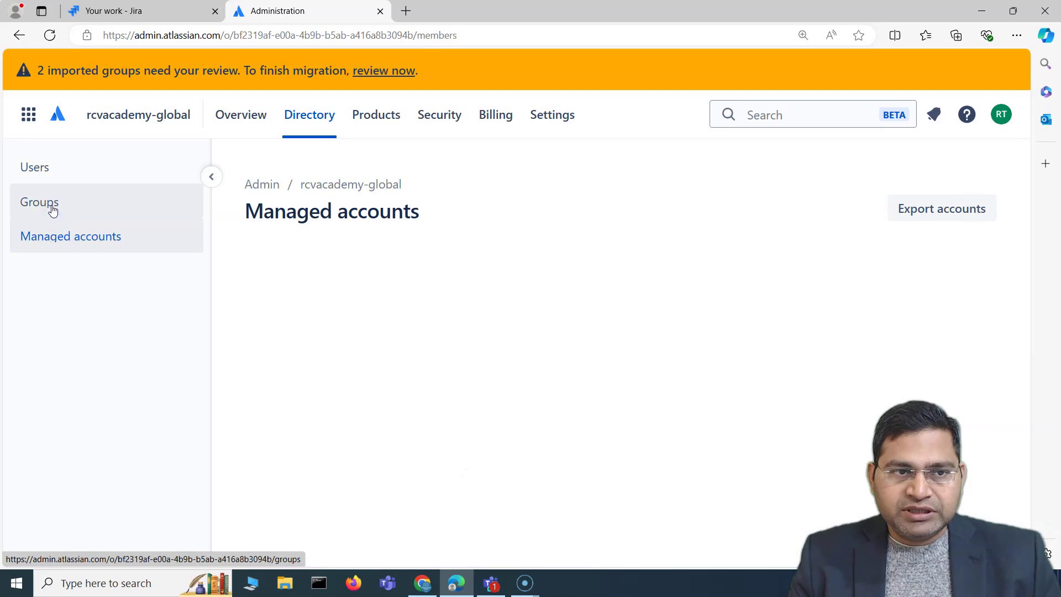
pyautogui.click(52, 207)
pyautogui.scroll(-5, 829, 256)
pyautogui.scroll(5, 829, 256)
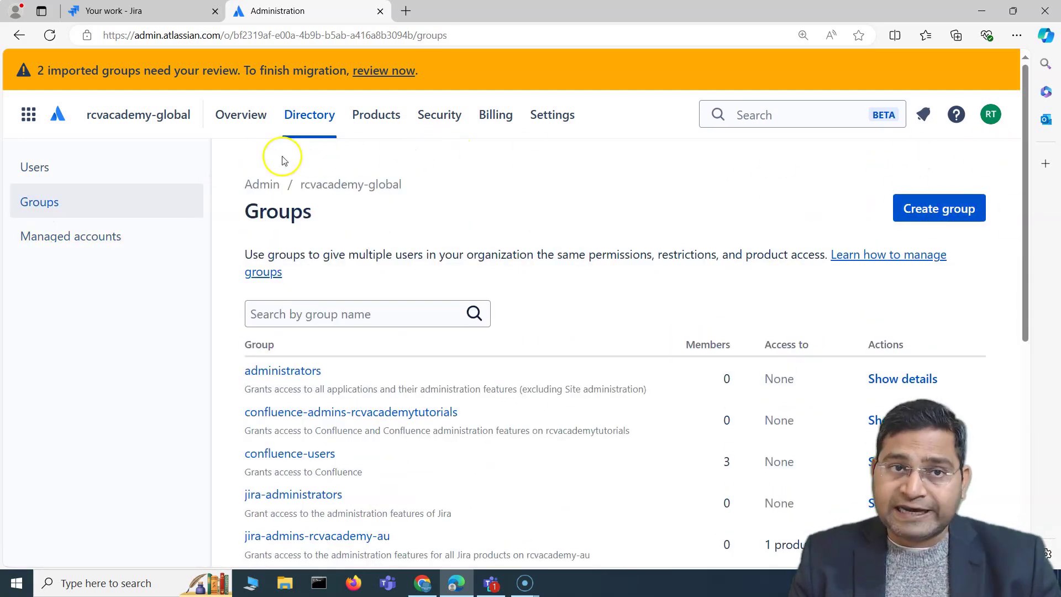
pyautogui.click(145, 10)
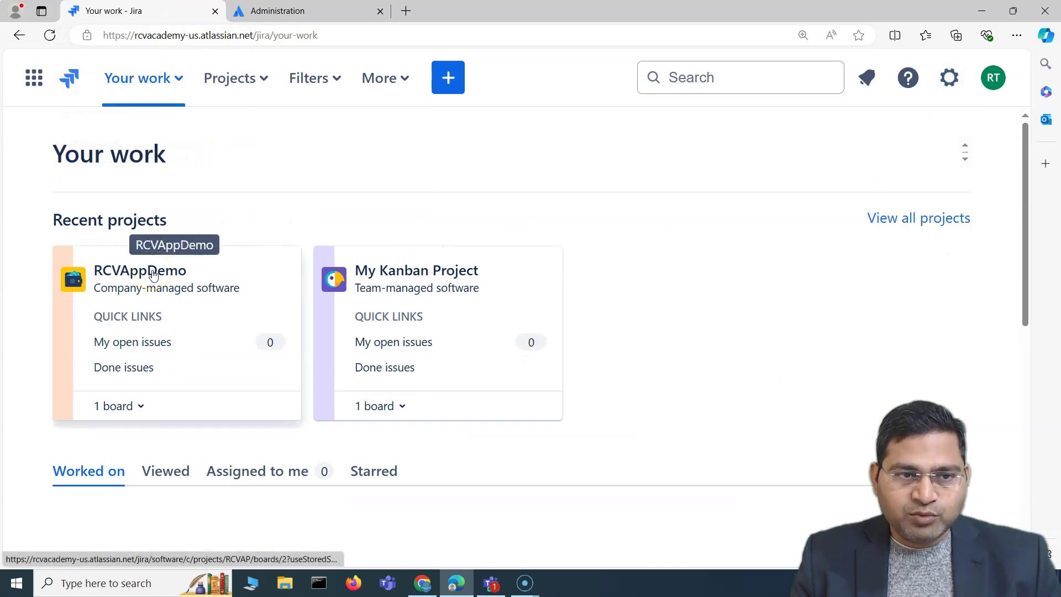
# Go to System settings > Global permissions and highlight the page's explanation text.
pyautogui.click(949, 77)
pyautogui.scroll(-2, 753, 298)
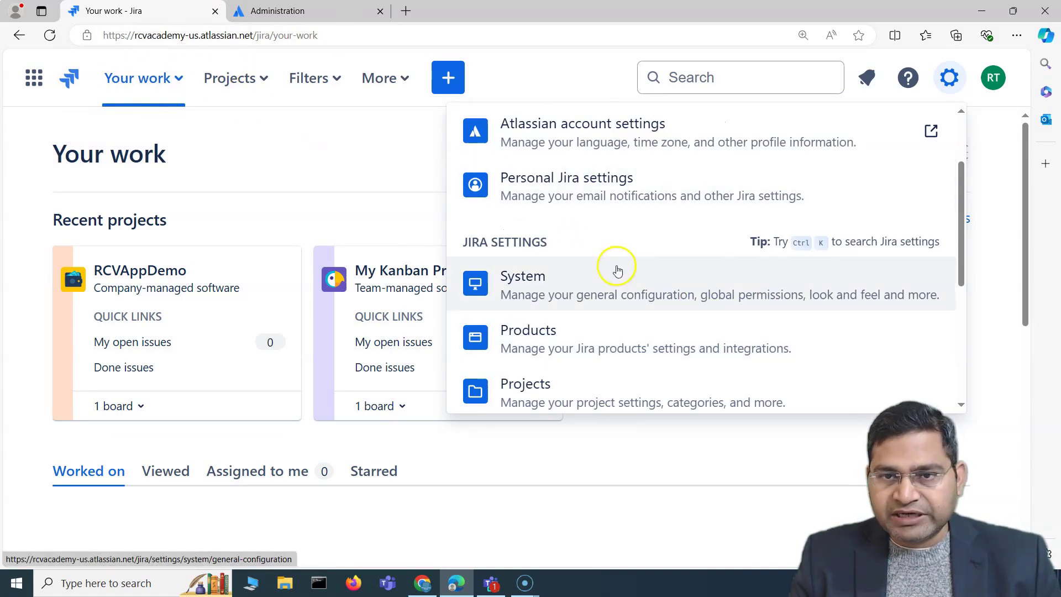
pyautogui.click(701, 293)
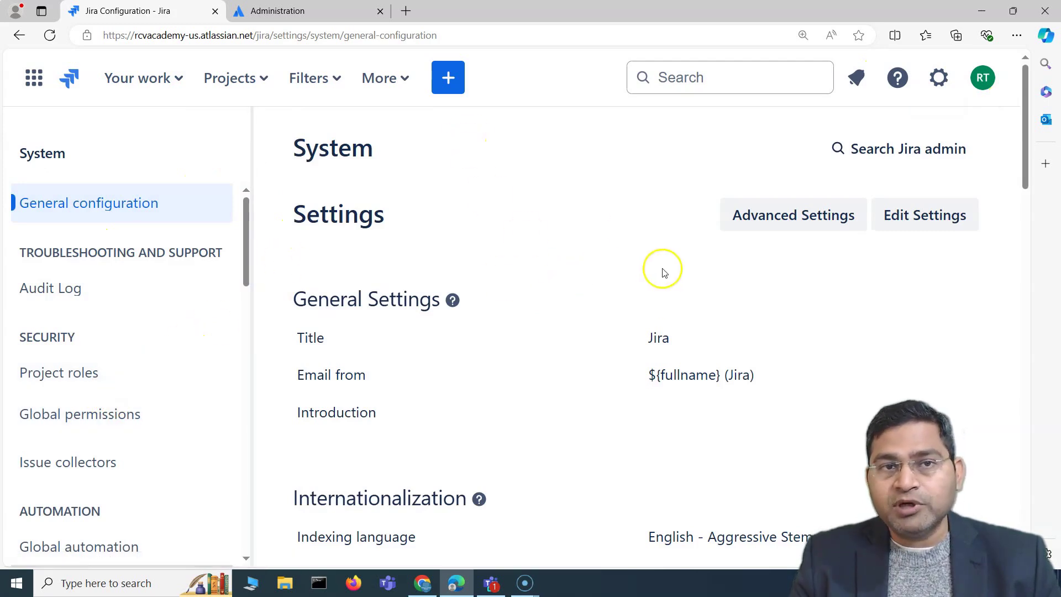
pyautogui.click(86, 421)
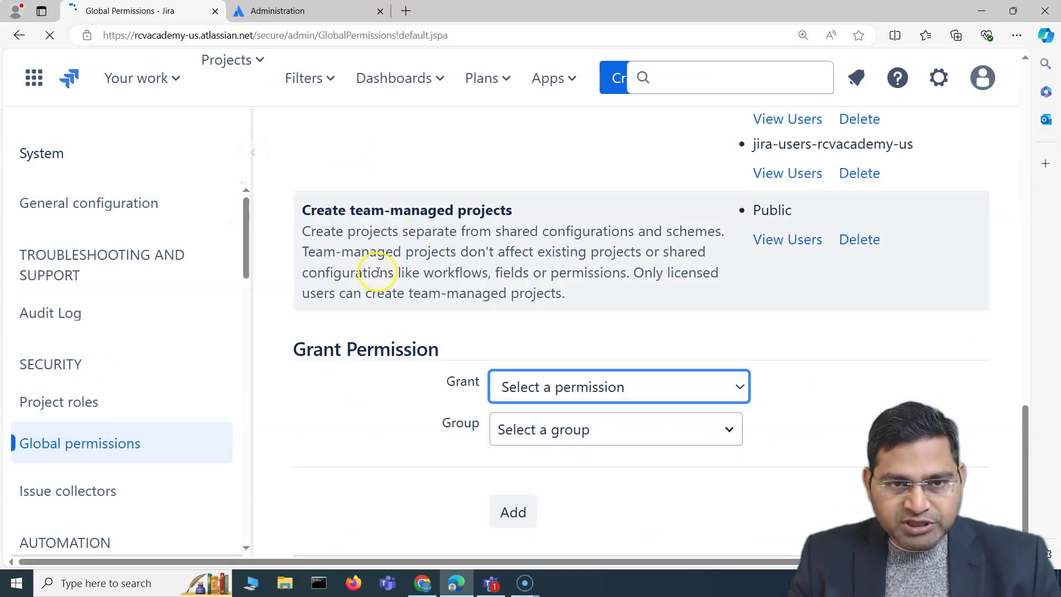
pyautogui.scroll(15, 569, 291)
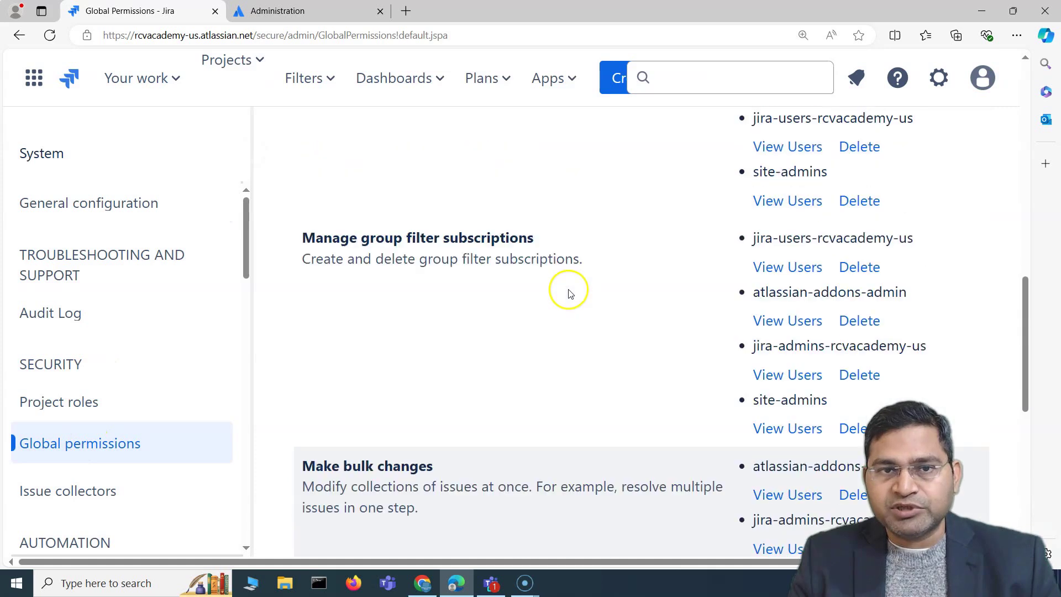
pyautogui.scroll(2, 569, 293)
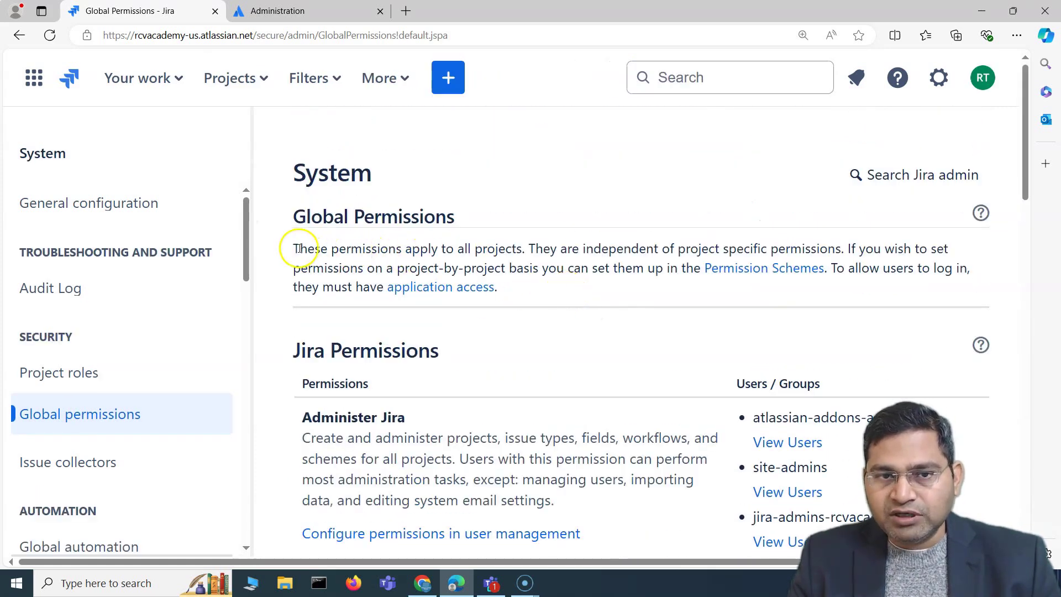
pyautogui.moveTo(298, 248); pyautogui.dragTo(549, 275)
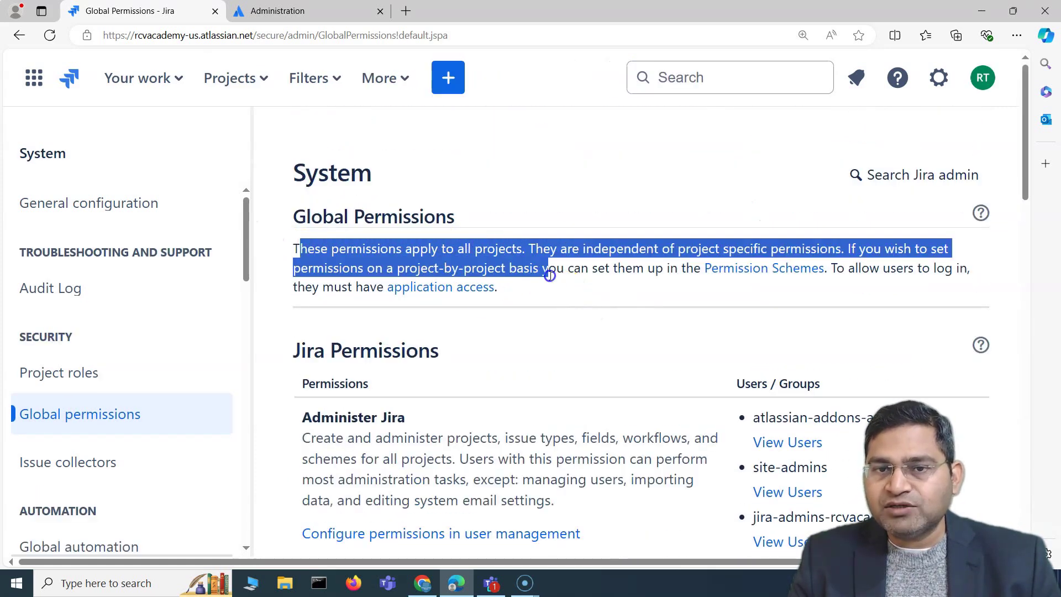
pyautogui.click(544, 246)
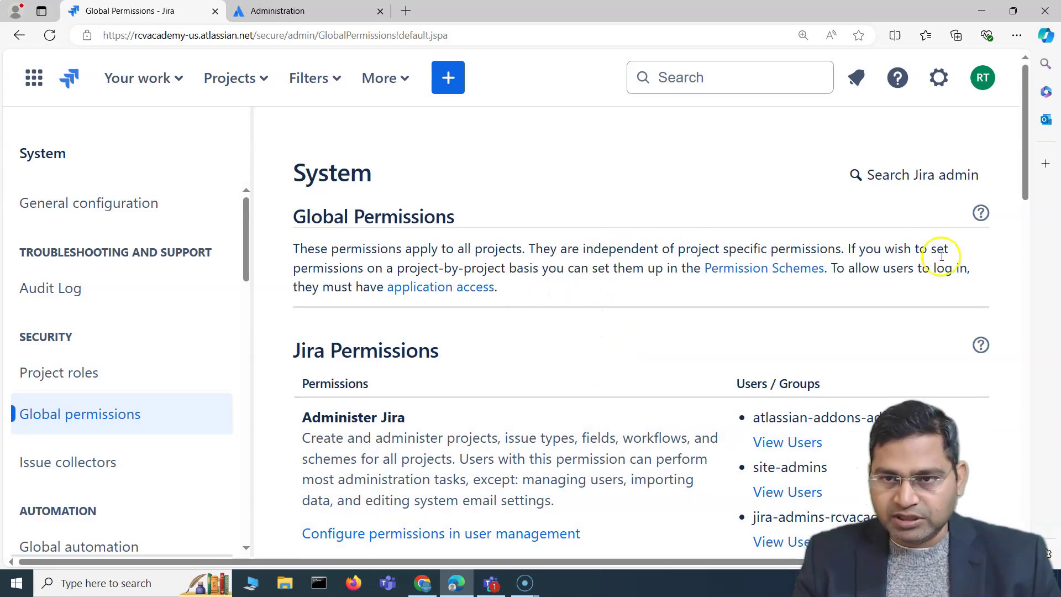
pyautogui.scroll(-1, 734, 327)
pyautogui.moveTo(289, 280); pyautogui.dragTo(459, 279)
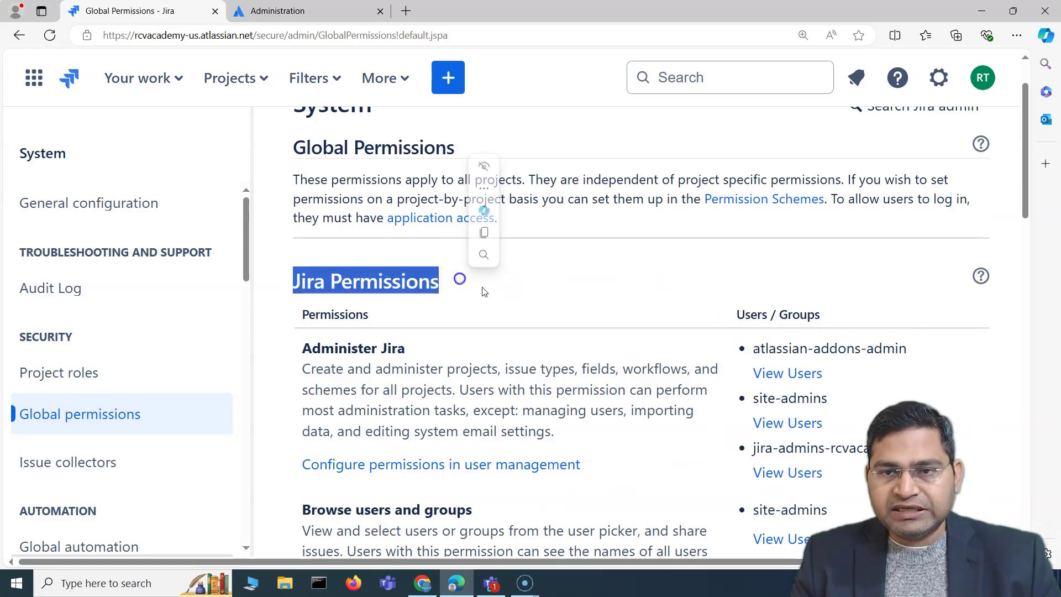
pyautogui.scroll(1, 587, 350)
pyautogui.scroll(-3, 587, 351)
pyautogui.moveTo(301, 210); pyautogui.dragTo(403, 210)
pyautogui.click(550, 143)
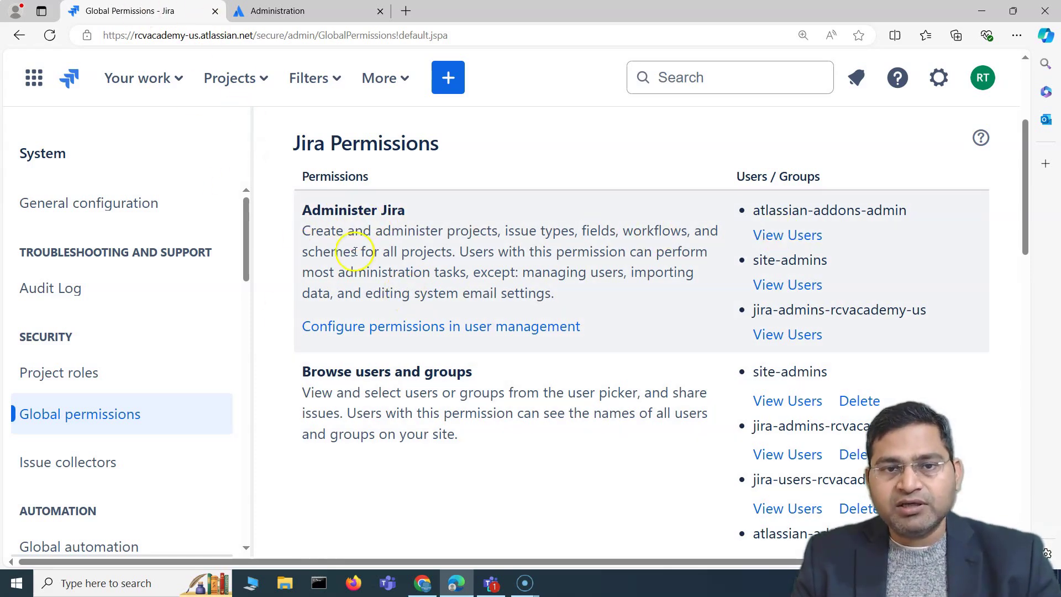
pyautogui.scroll(-2, 317, 232)
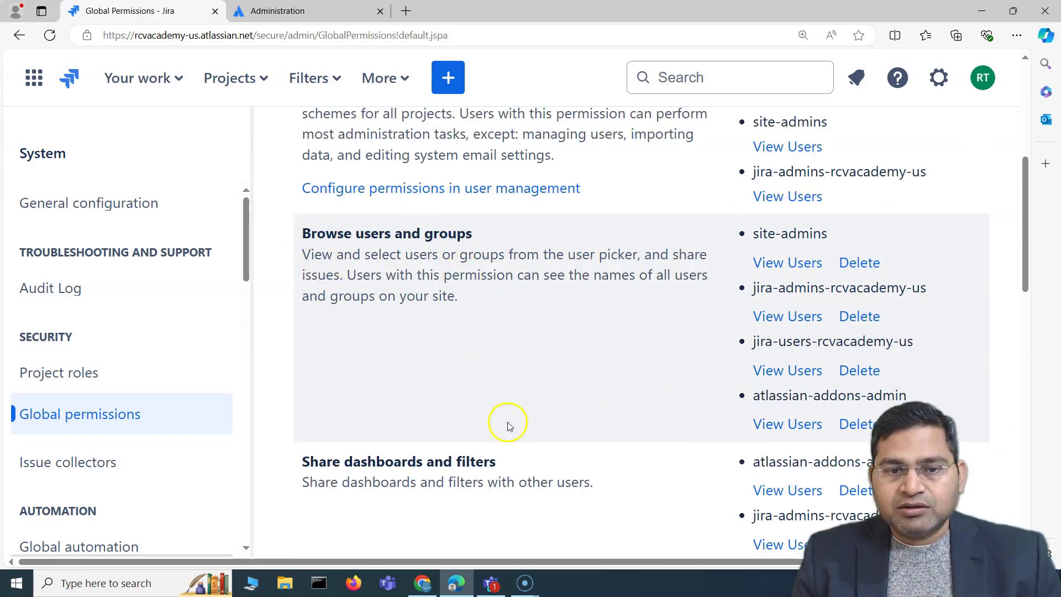
pyautogui.scroll(-2, 509, 426)
pyautogui.scroll(-2, 514, 370)
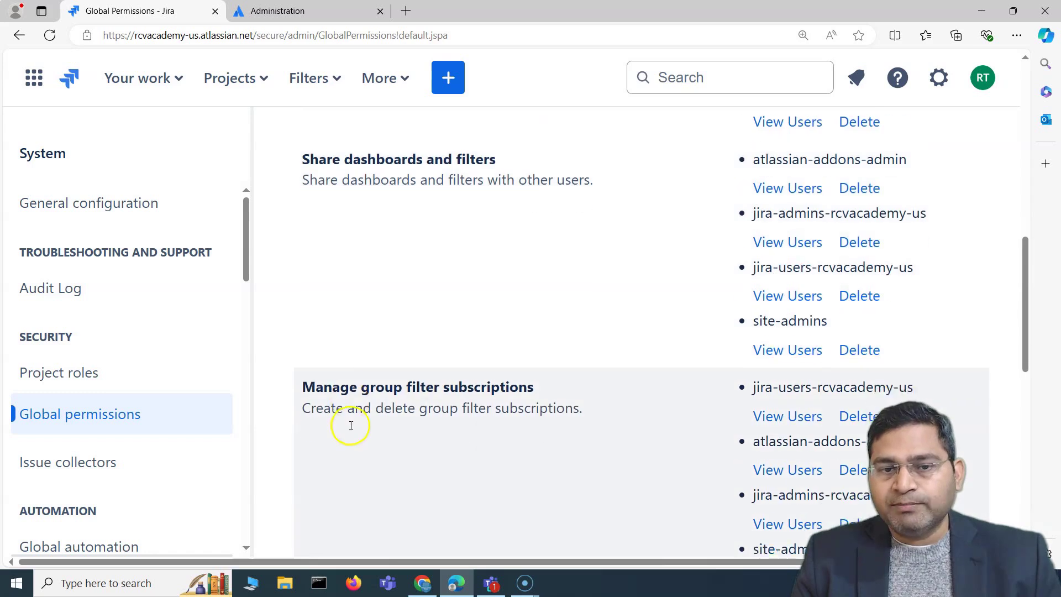
pyautogui.scroll(-3, 354, 397)
pyautogui.scroll(-2, 466, 405)
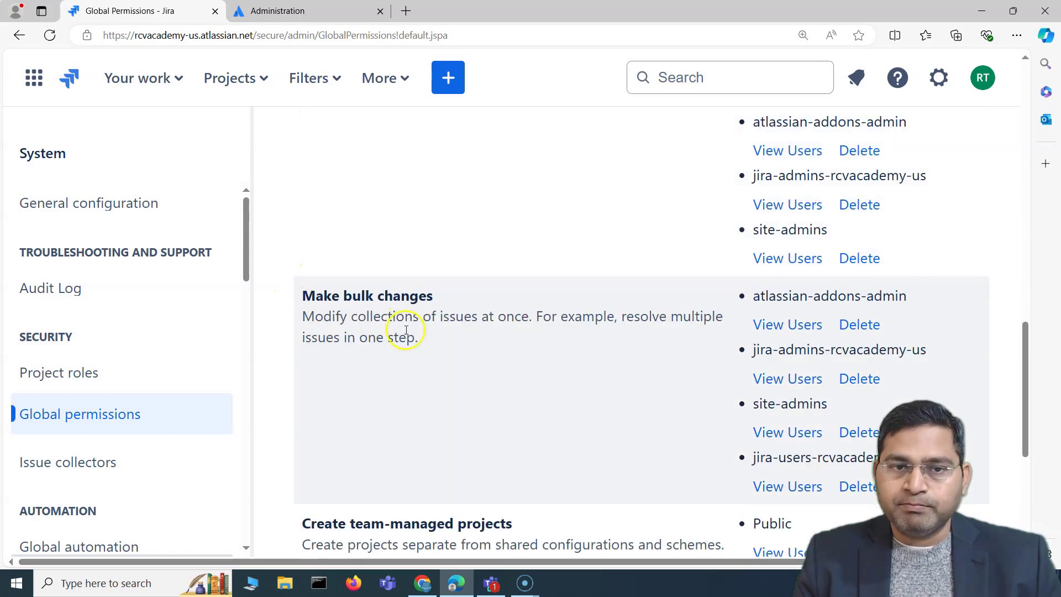
pyautogui.scroll(-5, 511, 380)
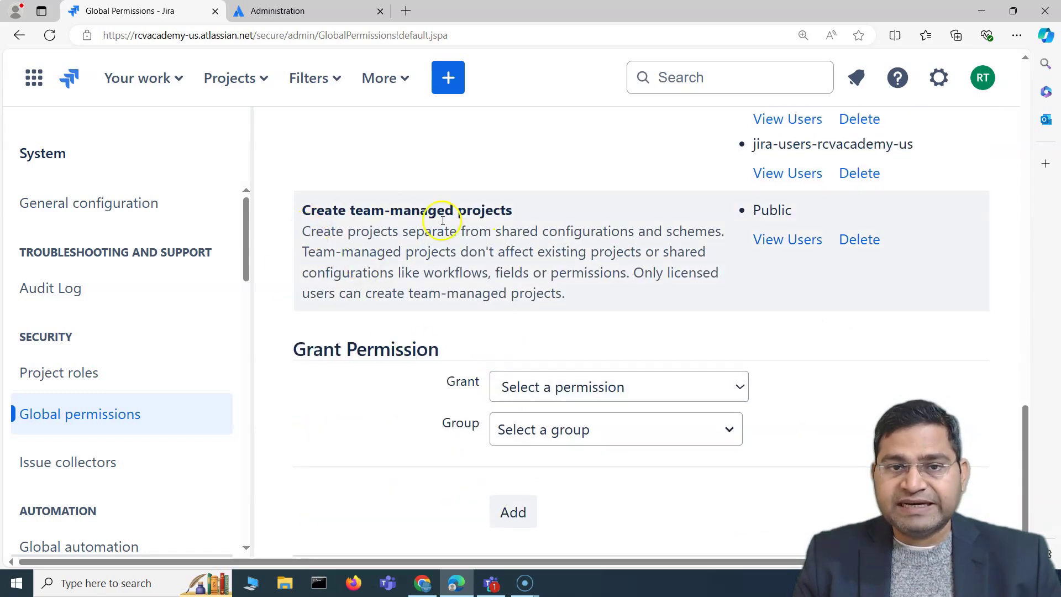
pyautogui.moveTo(307, 244); pyautogui.dragTo(568, 303)
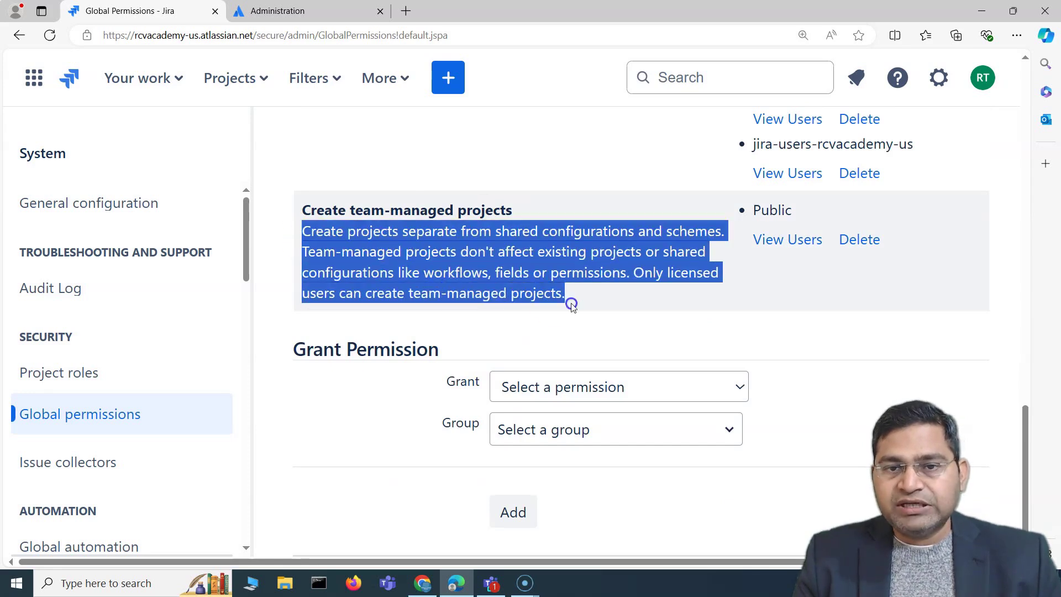
pyautogui.scroll(3, 440, 368)
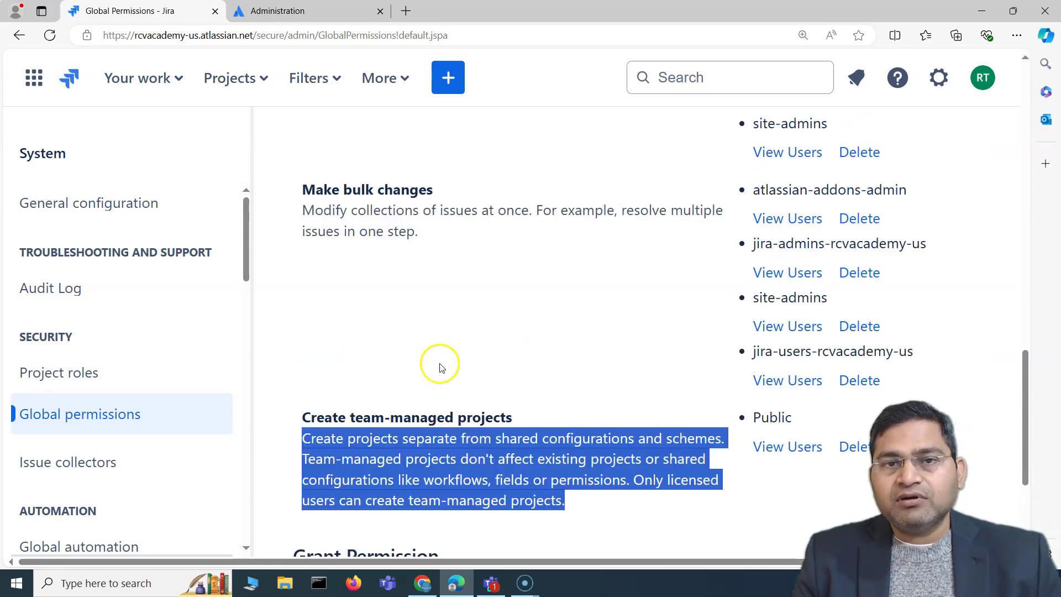
pyautogui.scroll(10, 440, 367)
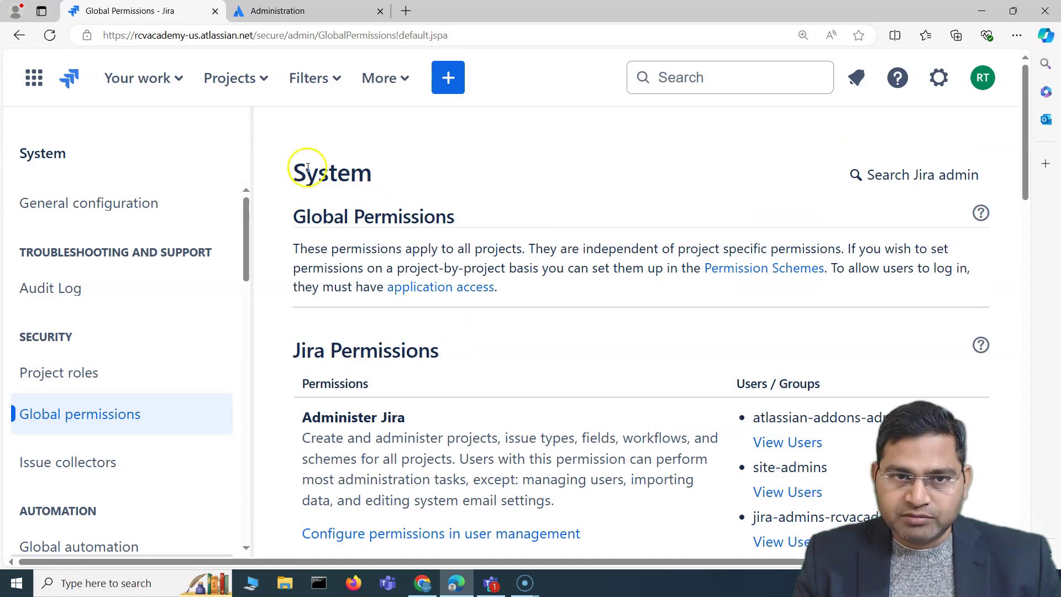
pyautogui.doubleClick(307, 168)
# Open the RCVAppDemo (RCVAP) project from the Projects list and go to its Project settings.
pyautogui.scroll(-4, 472, 311)
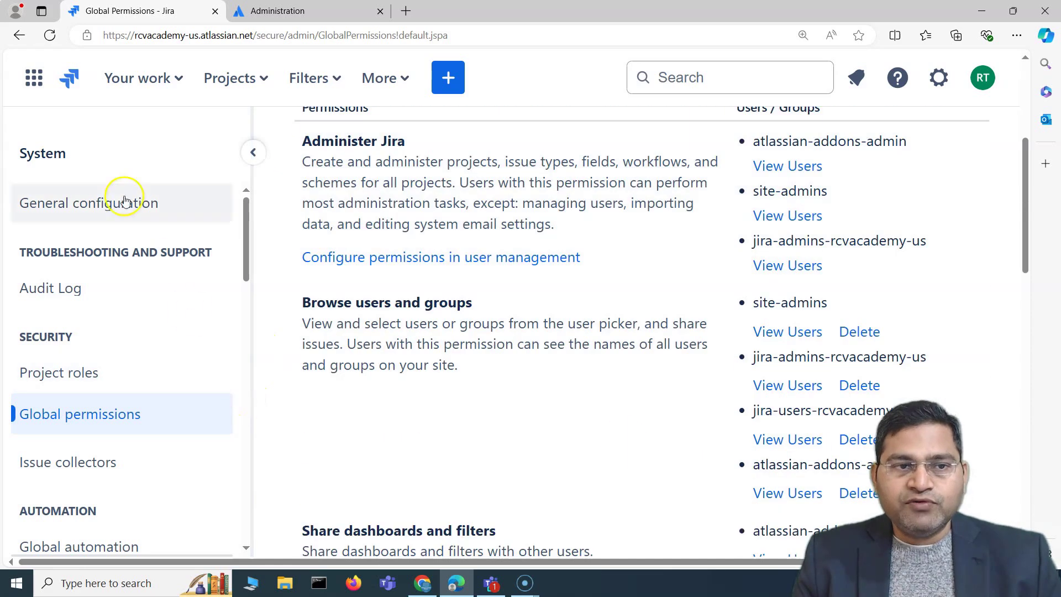
pyautogui.click(260, 78)
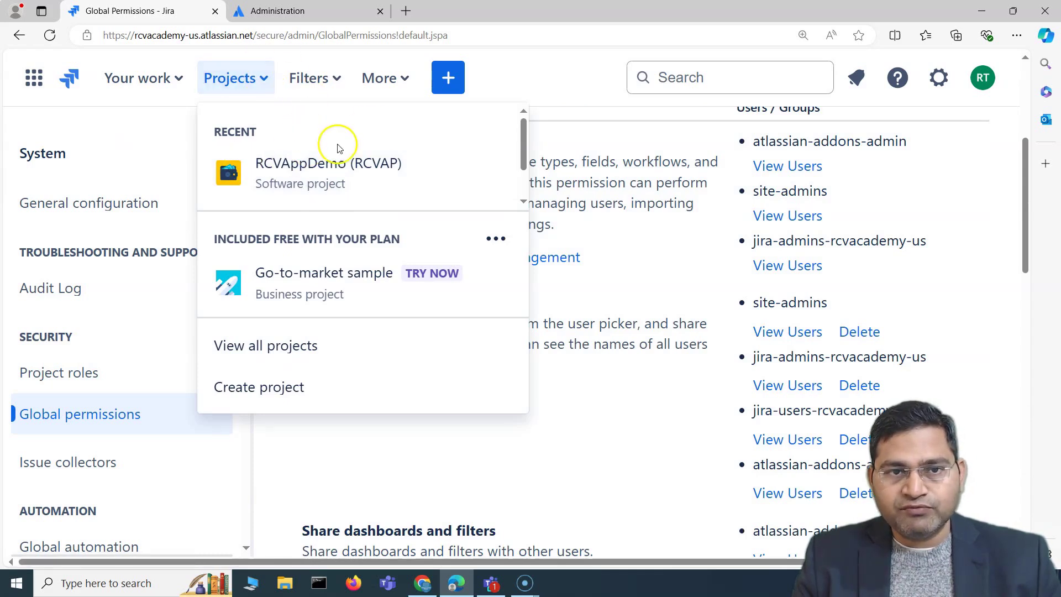
pyautogui.click(314, 166)
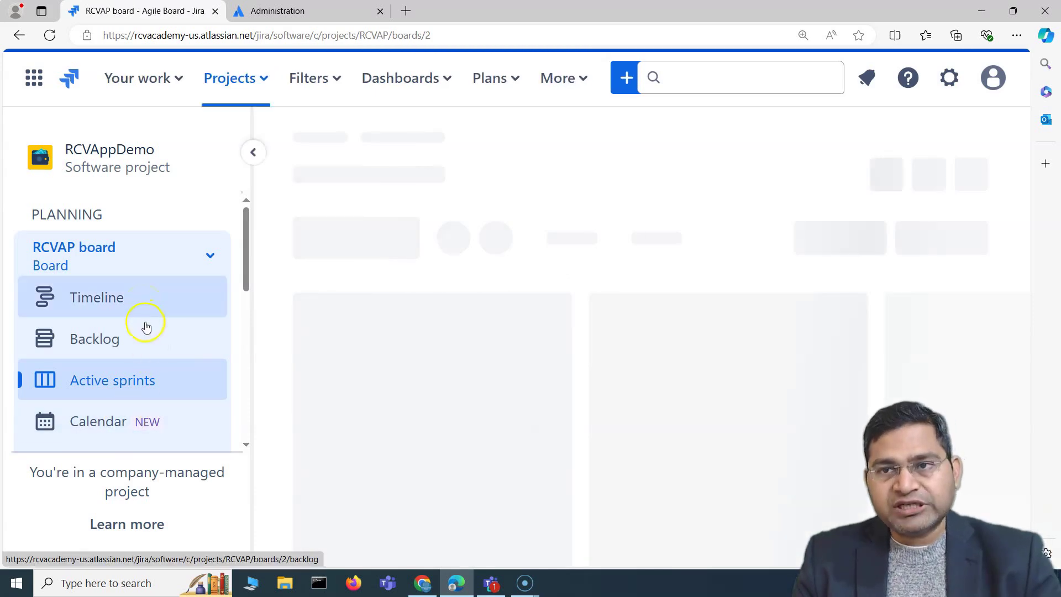
pyautogui.scroll(-6, 142, 374)
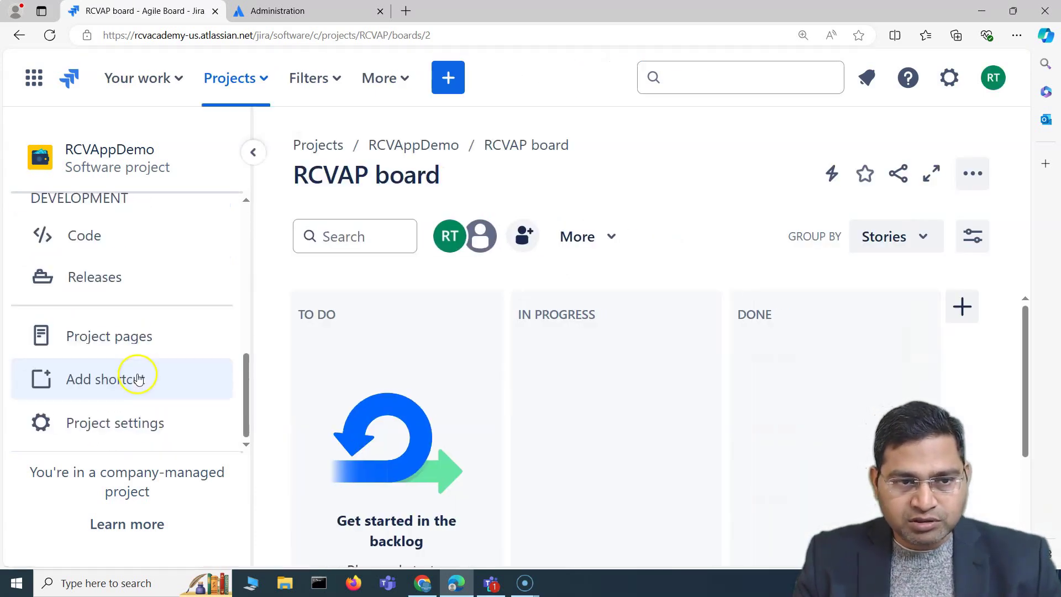
pyautogui.scroll(-3, 142, 367)
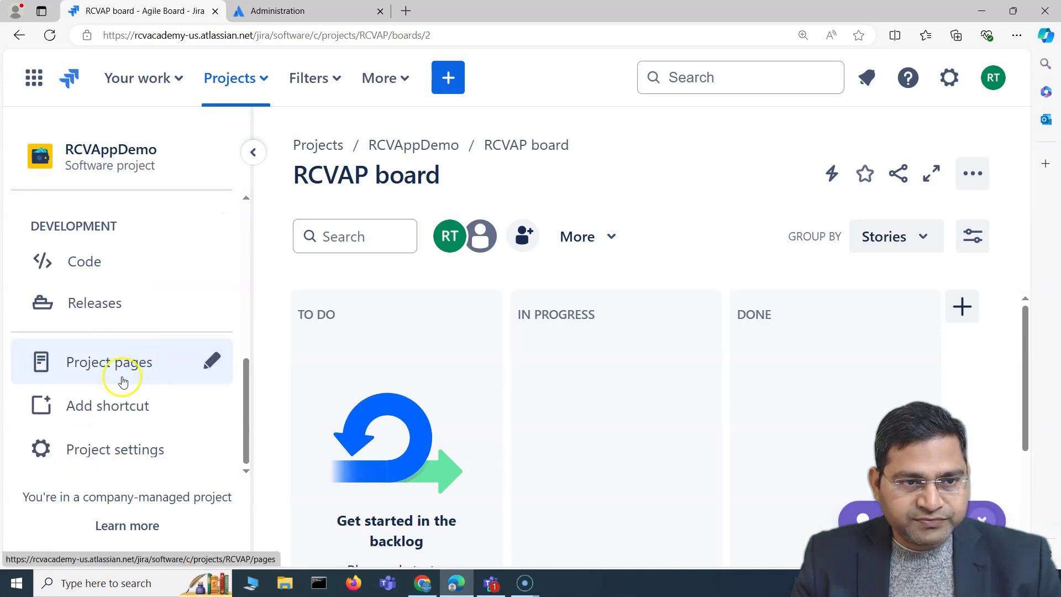
pyautogui.click(115, 450)
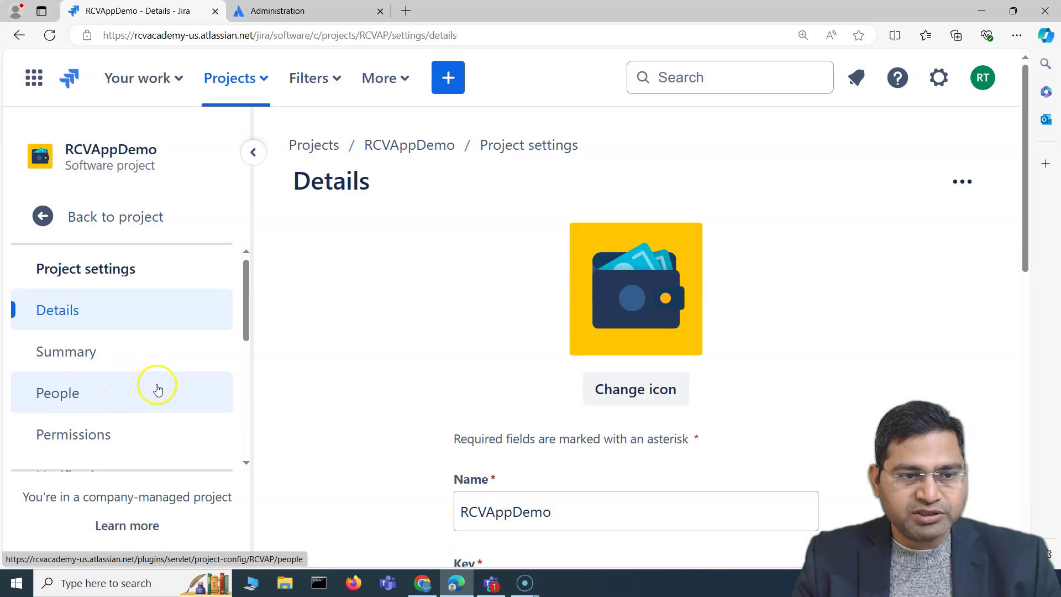
# Open the project's Permissions page and highlight the Default software scheme explanation.
pyautogui.scroll(-3, 110, 348)
pyautogui.click(65, 307)
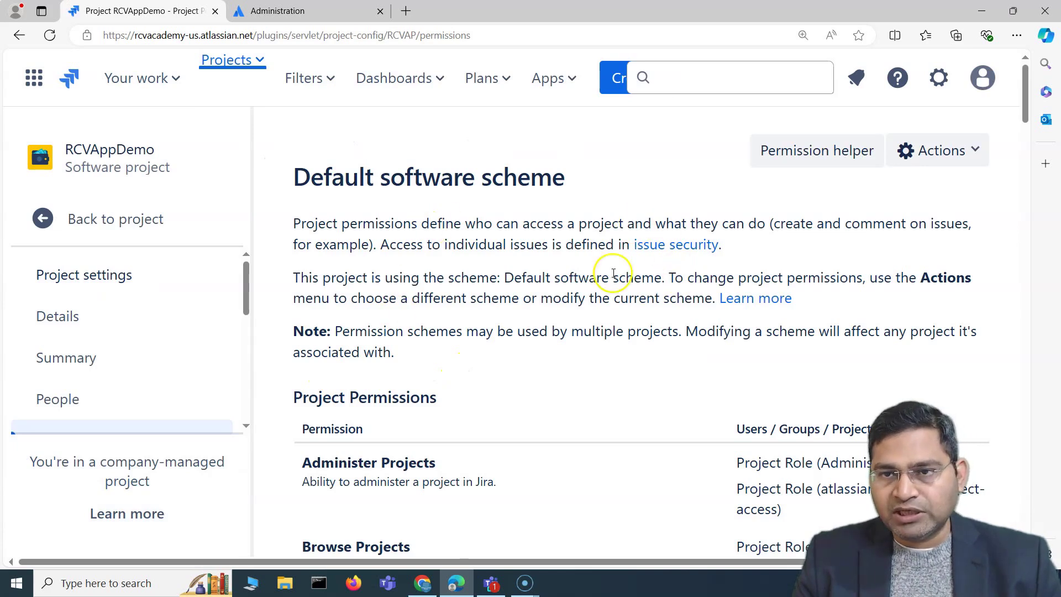
pyautogui.scroll(-3, 487, 381)
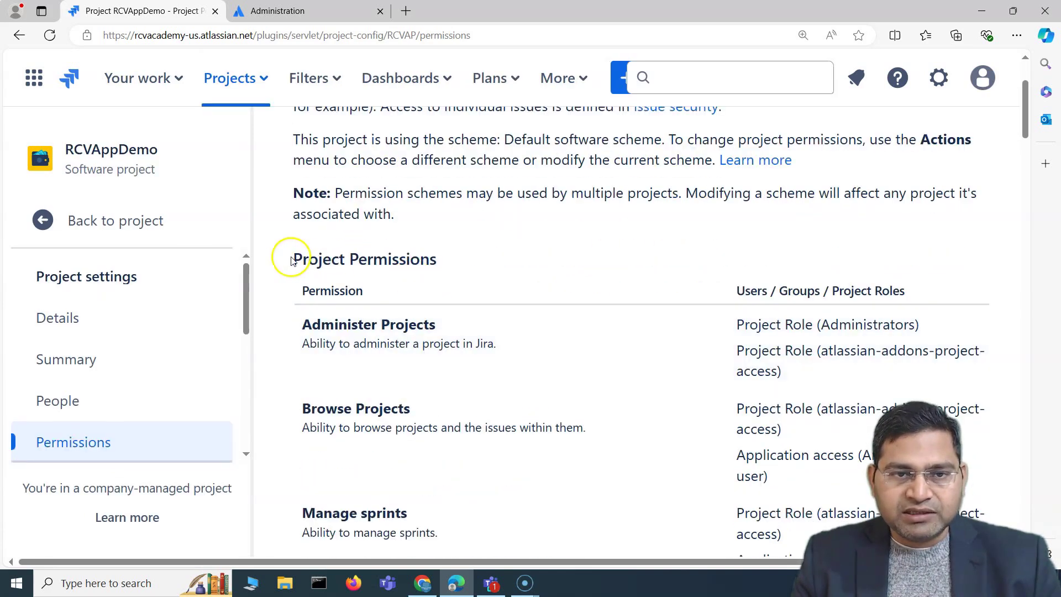
pyautogui.moveTo(291, 259); pyautogui.dragTo(467, 263)
pyautogui.click(495, 280)
pyautogui.scroll(3, 556, 296)
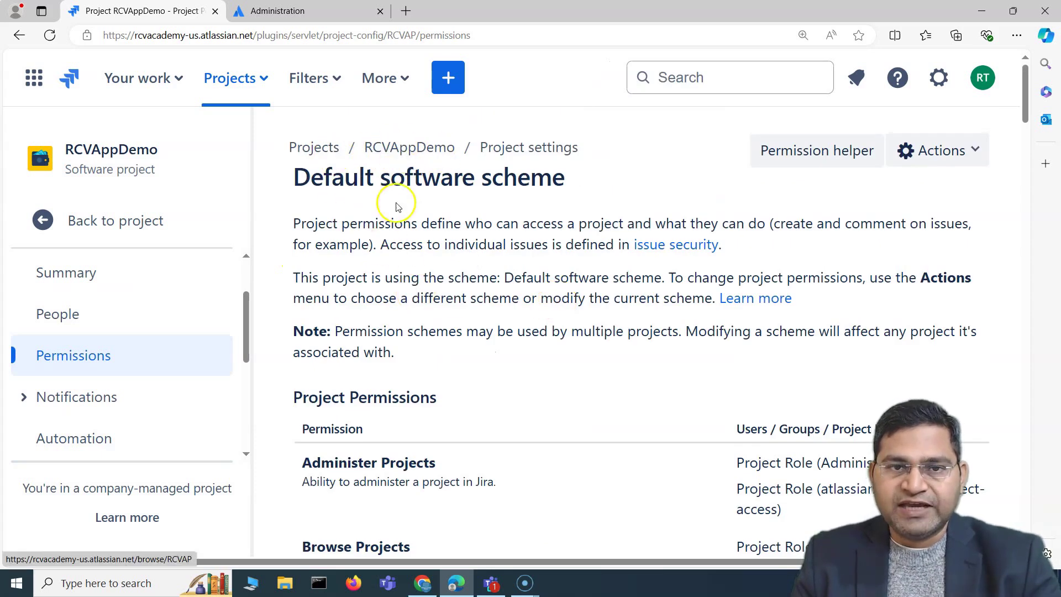
pyautogui.scroll(-3, 452, 497)
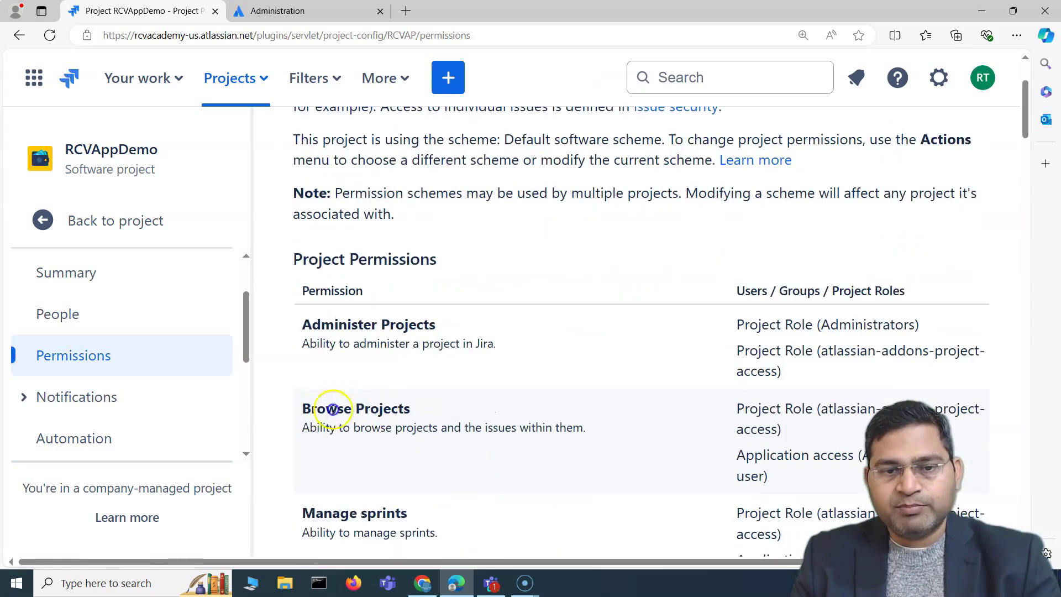
# Highlight the Browse Projects permission title and description.
pyautogui.moveTo(332, 409); pyautogui.dragTo(604, 430)
pyautogui.click(335, 441)
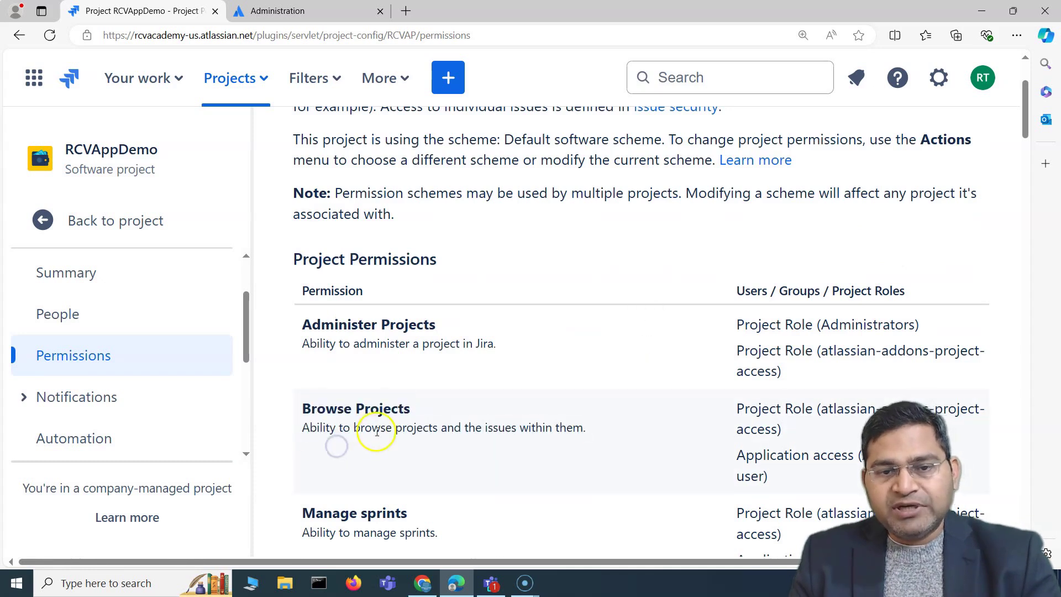
pyautogui.moveTo(592, 434); pyautogui.dragTo(298, 411)
pyautogui.click(519, 424)
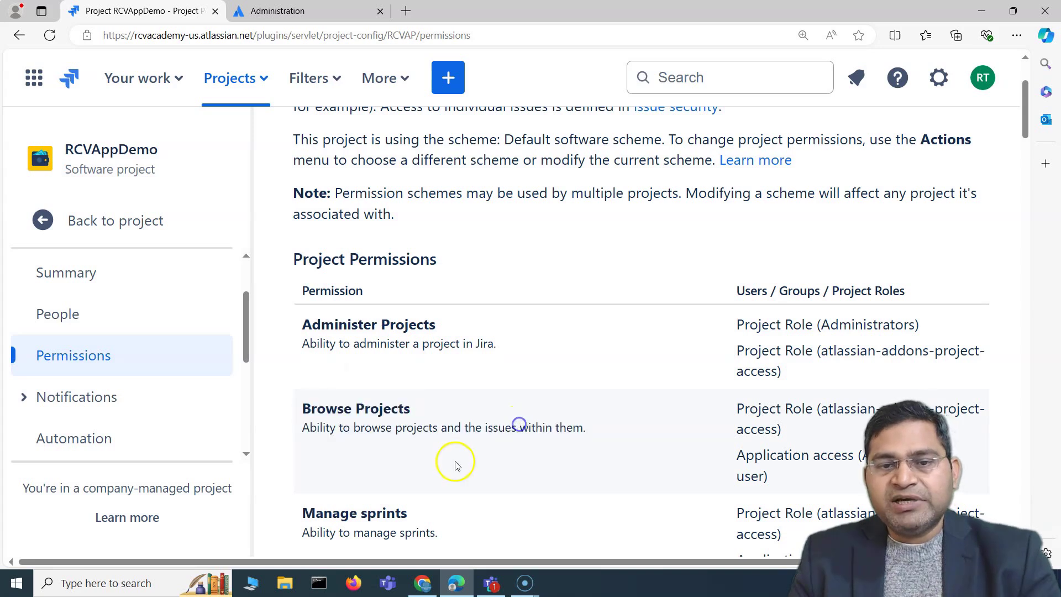
pyautogui.scroll(1, 461, 460)
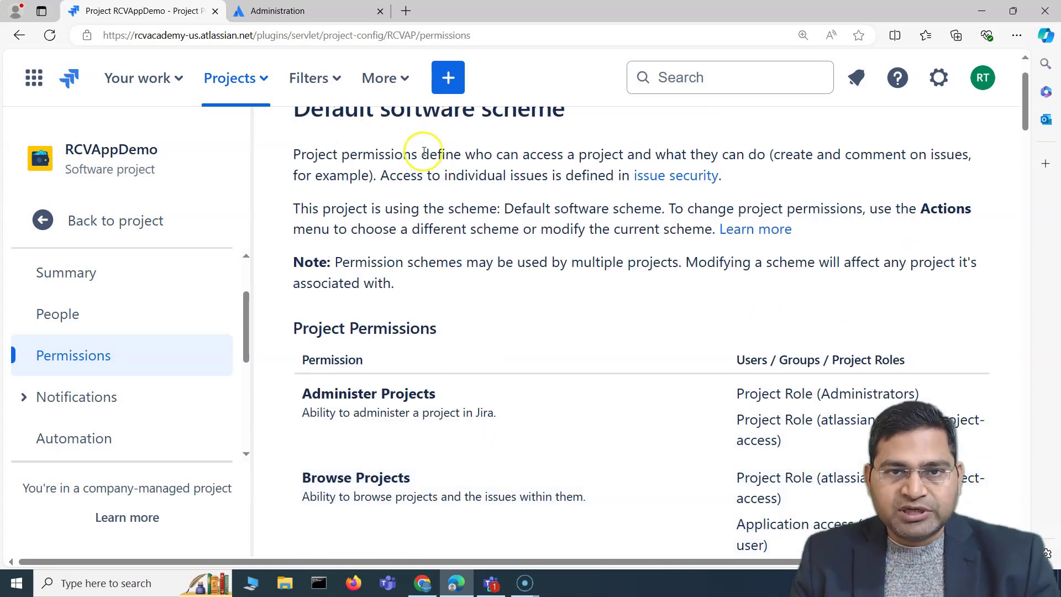
pyautogui.scroll(-3, 481, 387)
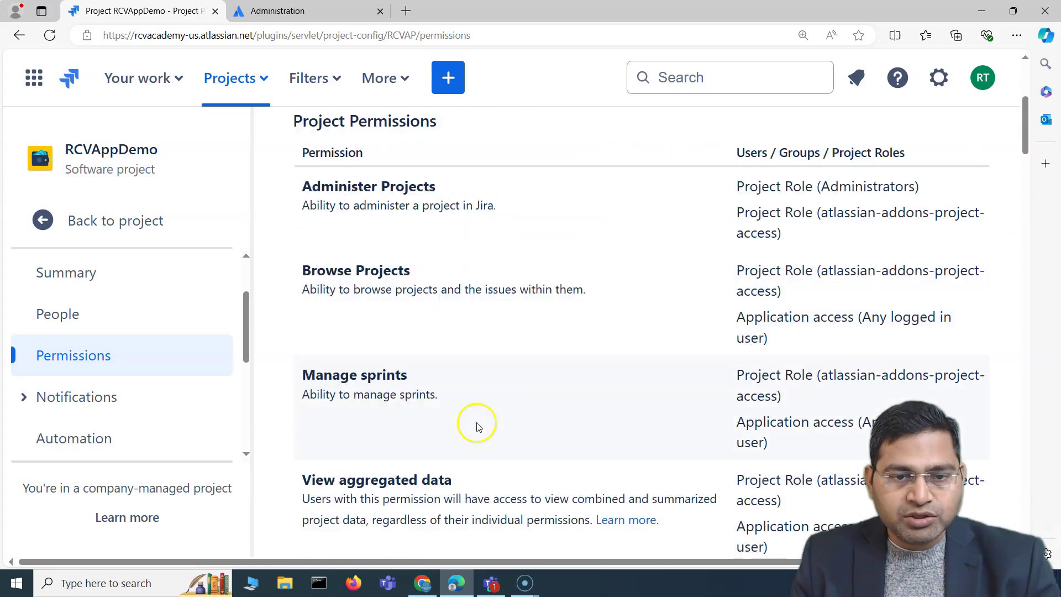
pyautogui.moveTo(303, 269); pyautogui.dragTo(504, 315)
# Highlight who is granted Browse Projects, including the add-ons project role.
pyautogui.scroll(1, 567, 341)
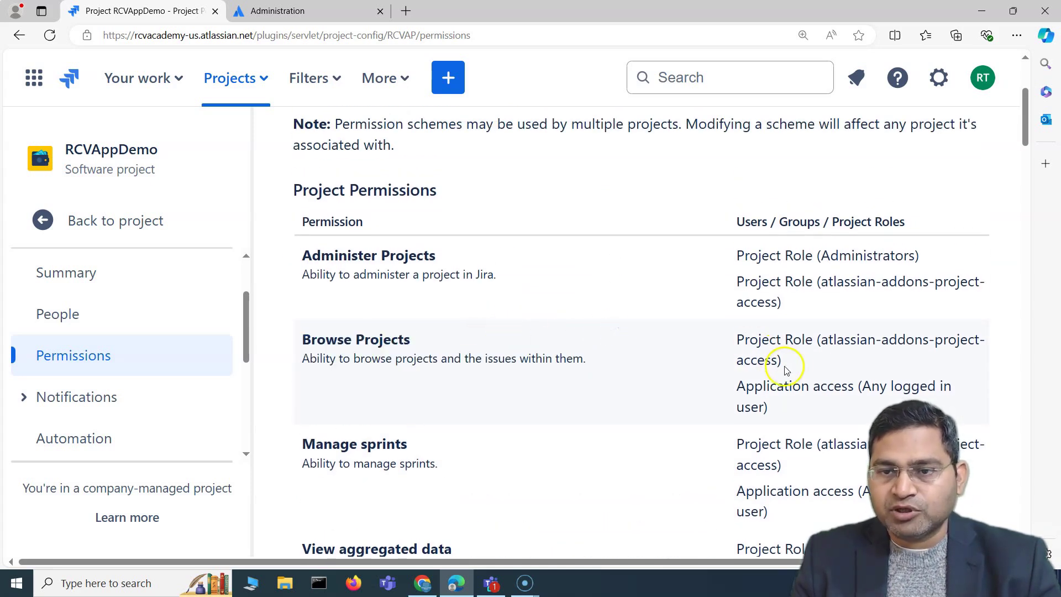
pyautogui.moveTo(783, 362); pyautogui.dragTo(733, 338)
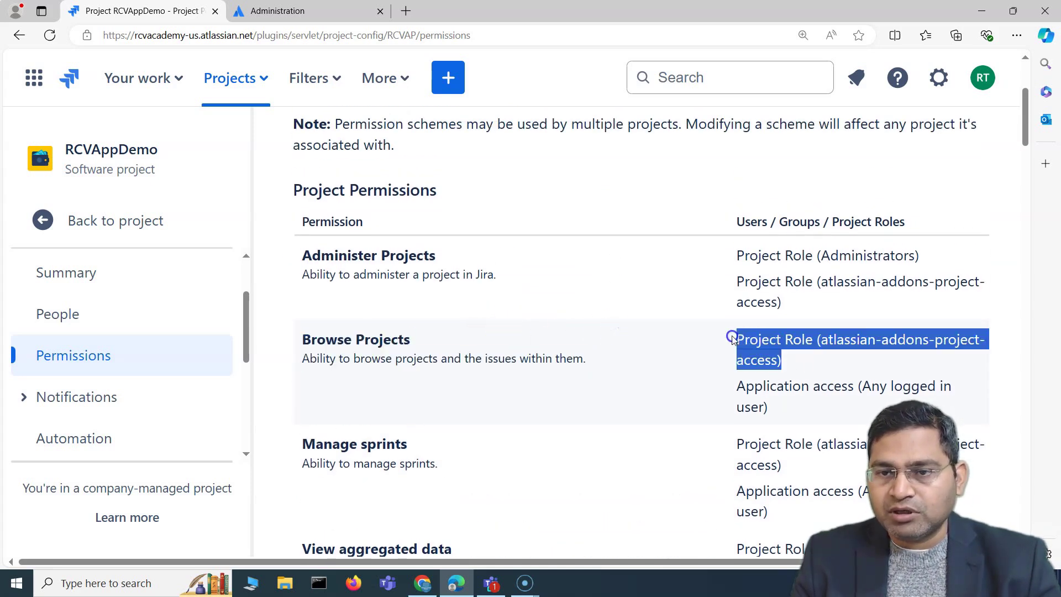
pyautogui.click(831, 346)
pyautogui.moveTo(784, 407); pyautogui.dragTo(722, 393)
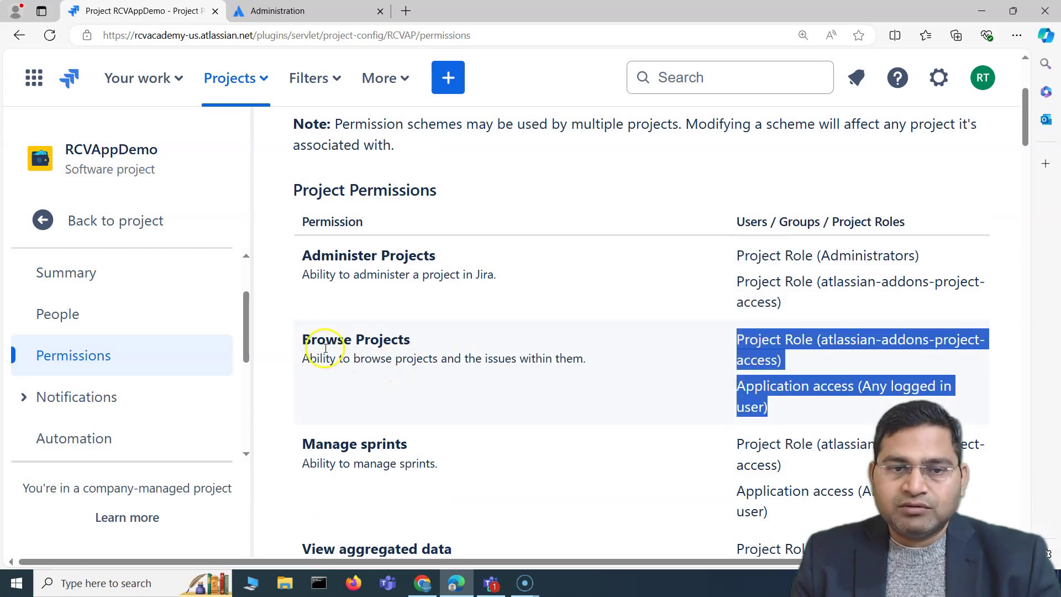
pyautogui.moveTo(305, 338); pyautogui.dragTo(584, 352)
pyautogui.click(425, 368)
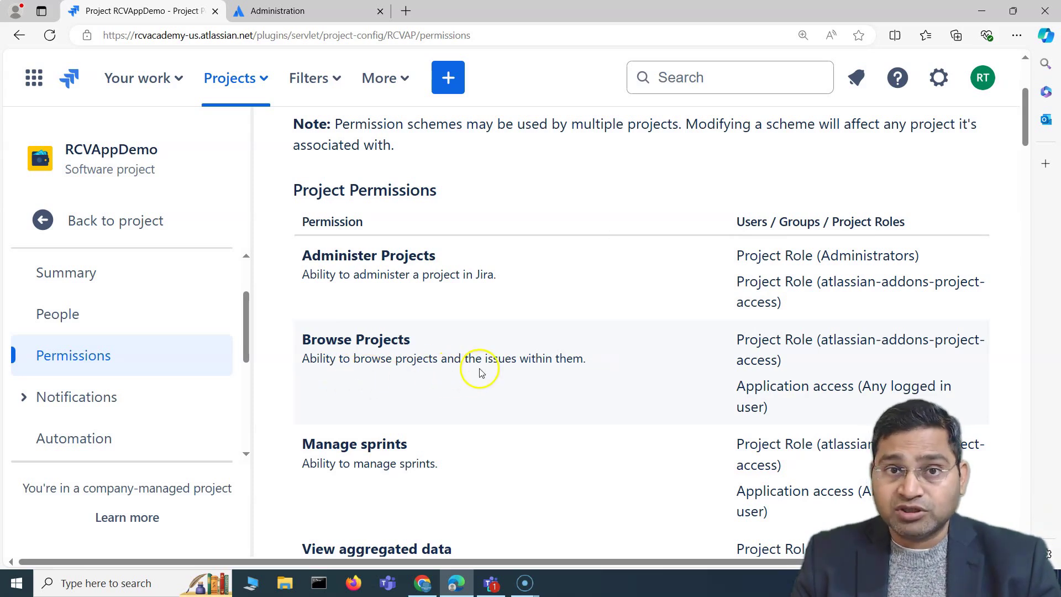
pyautogui.scroll(2, 575, 360)
pyautogui.scroll(-4, 426, 277)
# Highlight the Administer Projects permission and its description.
pyautogui.scroll(2, 518, 313)
pyautogui.scroll(-1, 307, 211)
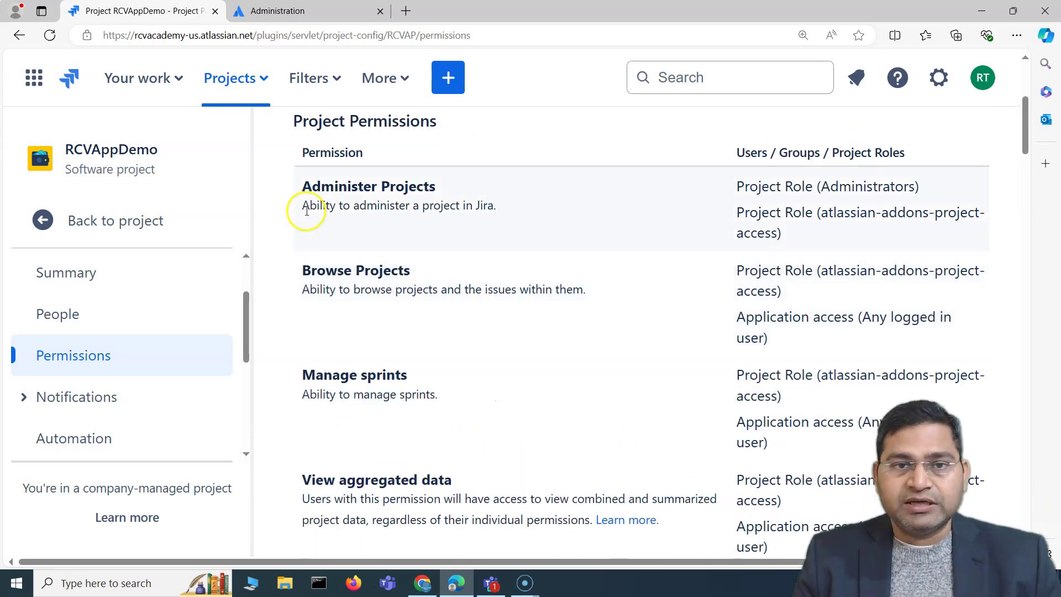
pyautogui.moveTo(298, 191); pyautogui.dragTo(535, 204)
pyautogui.click(492, 245)
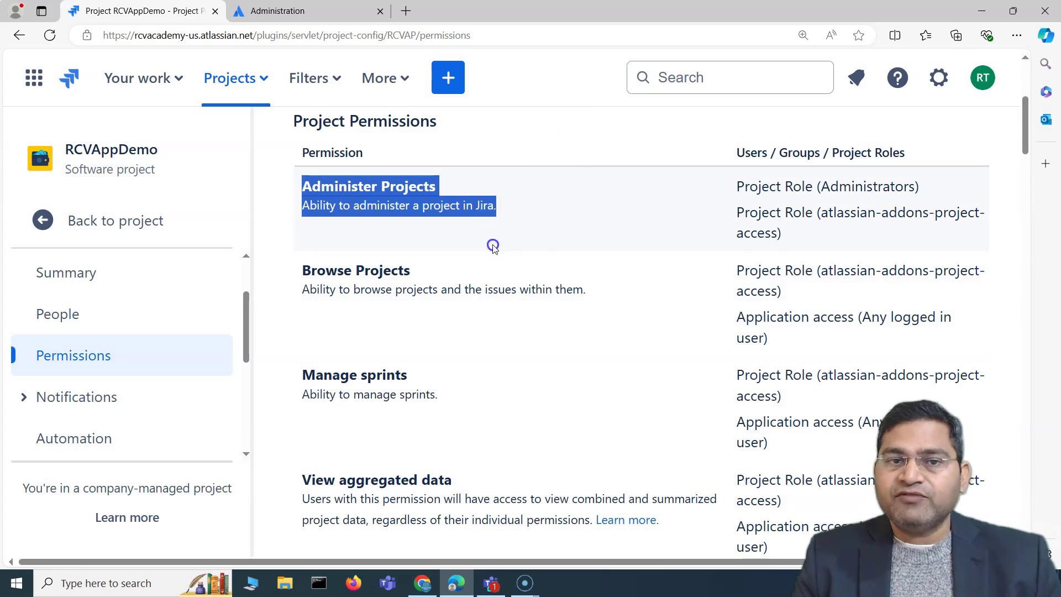
pyautogui.click(519, 211)
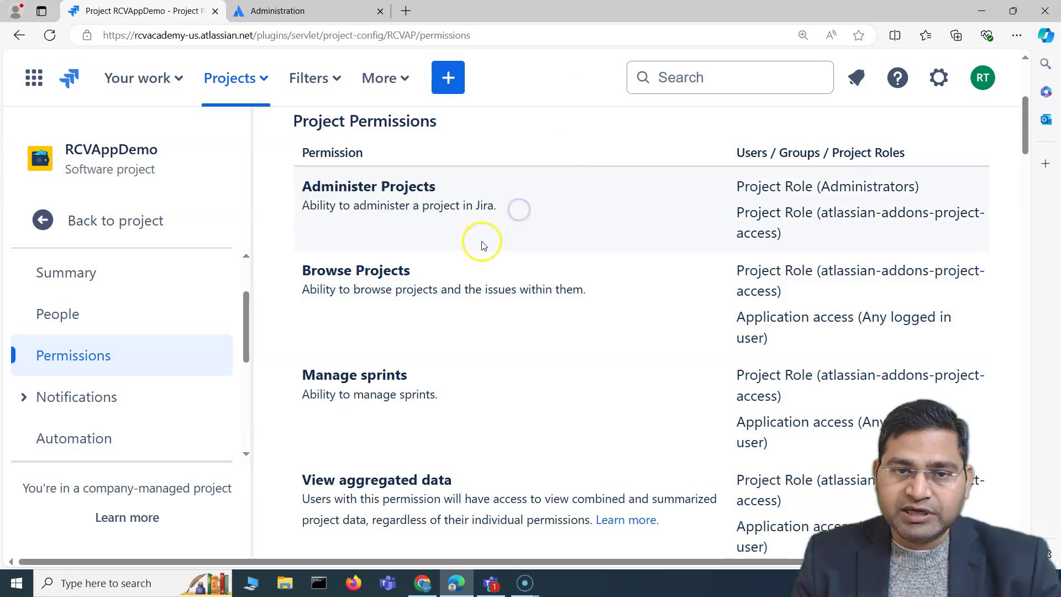
pyautogui.scroll(3, 443, 279)
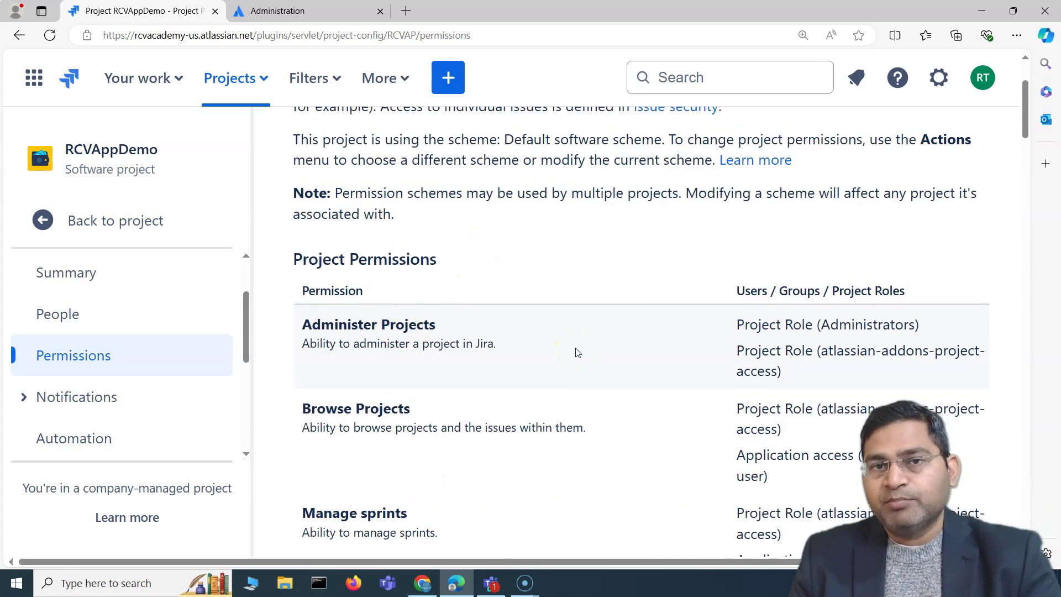
pyautogui.scroll(-5, 110, 375)
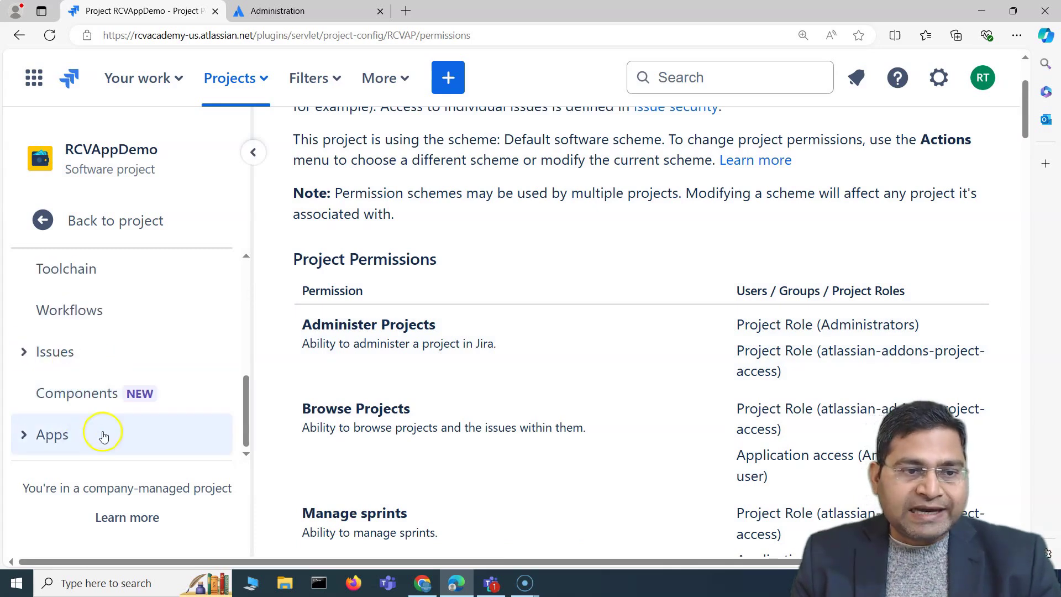
pyautogui.scroll(3, 105, 428)
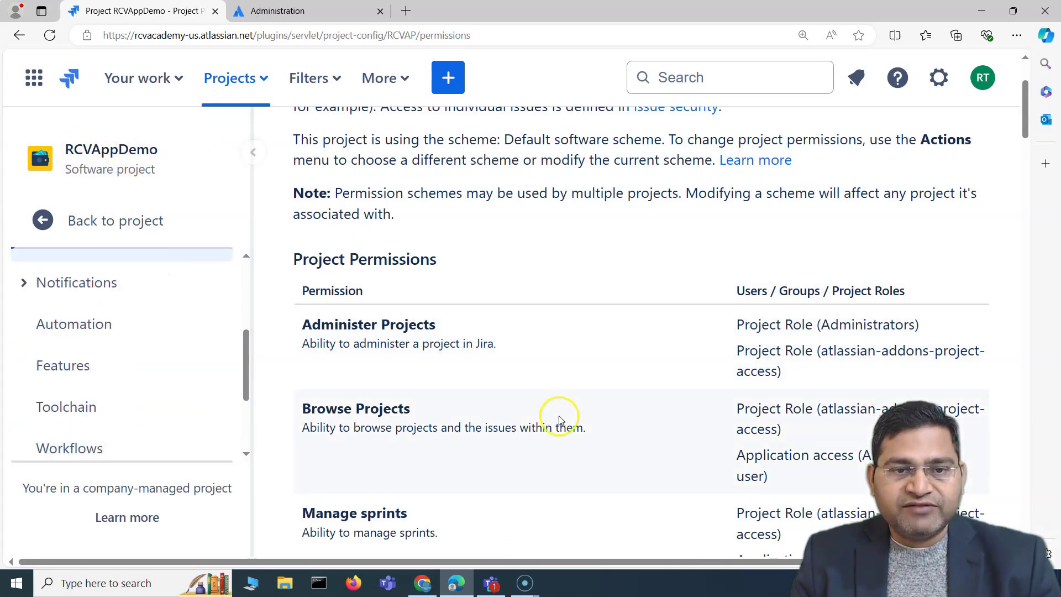
pyautogui.scroll(-3, 559, 418)
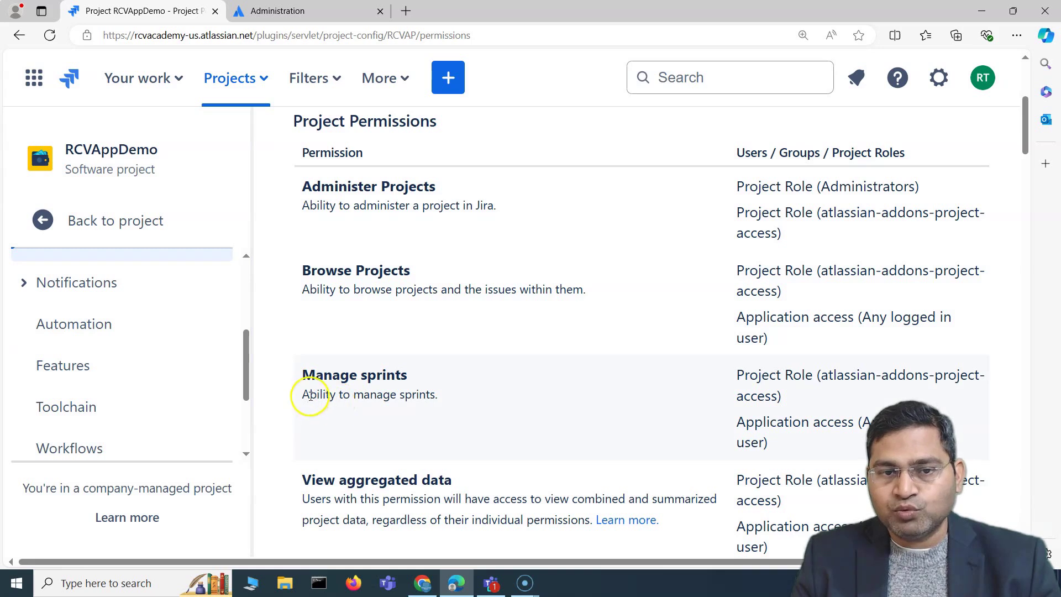
pyautogui.moveTo(310, 395); pyautogui.dragTo(438, 395)
pyautogui.scroll(-3, 338, 360)
pyautogui.scroll(2, 817, 252)
# Highlight the Manage sprints grantees, including Any logged in user, and its description.
pyautogui.moveTo(794, 327); pyautogui.dragTo(729, 307)
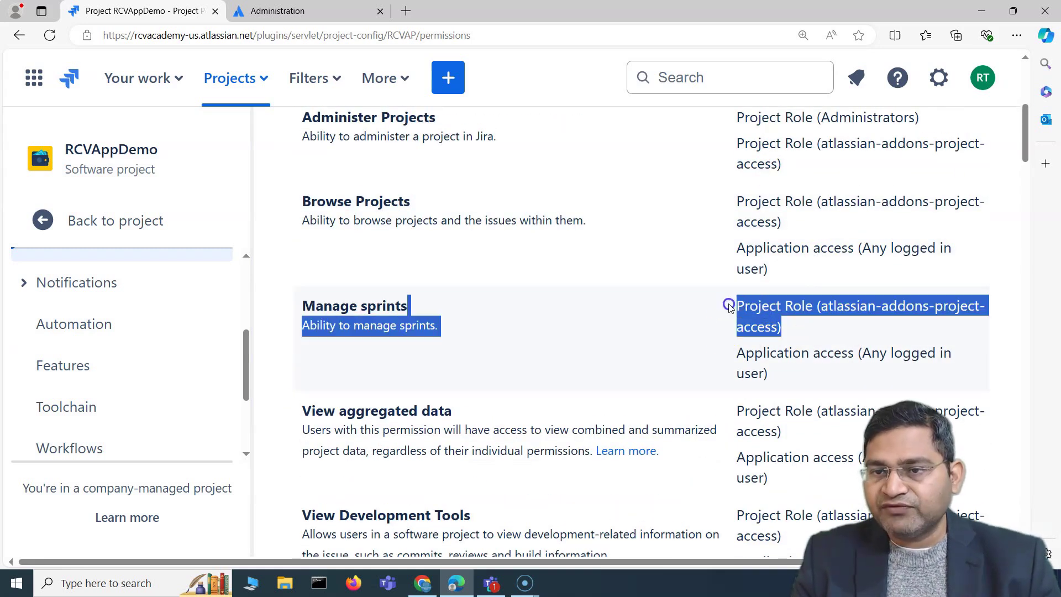
pyautogui.click(851, 311)
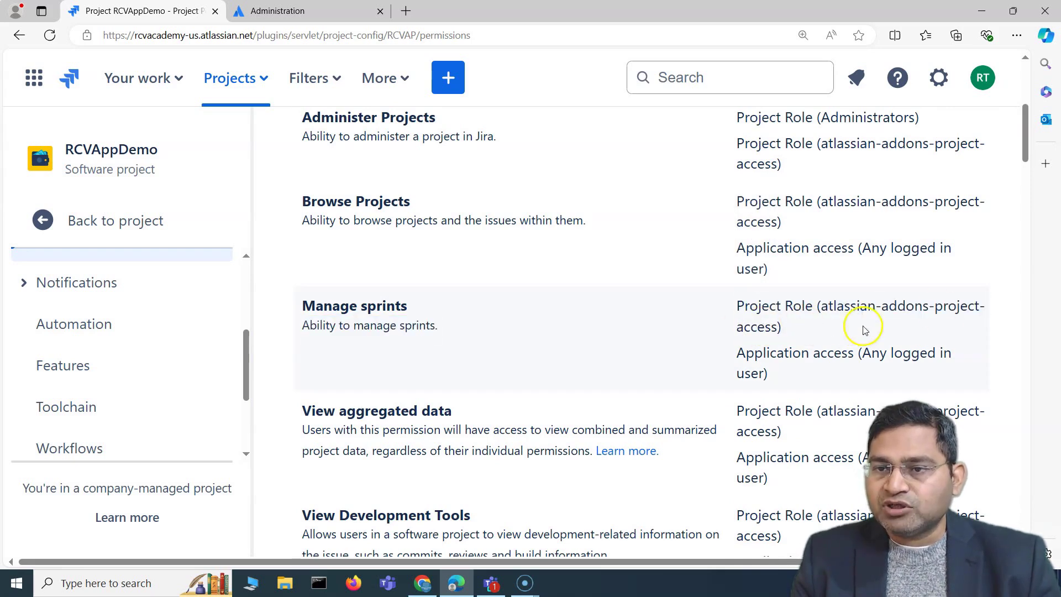
pyautogui.tripleClick(733, 358)
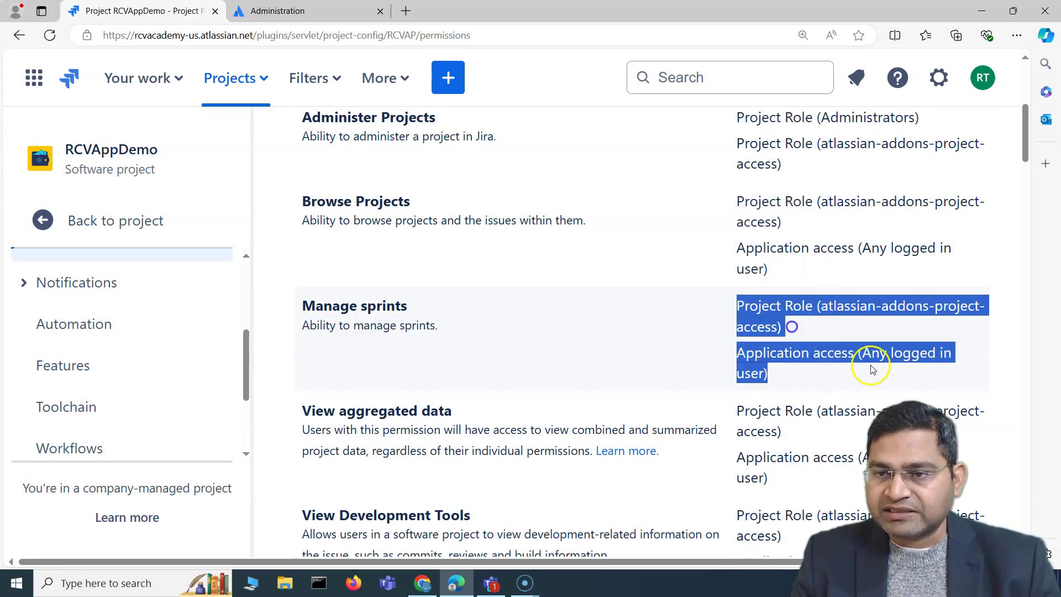
pyautogui.moveTo(860, 354); pyautogui.dragTo(933, 375)
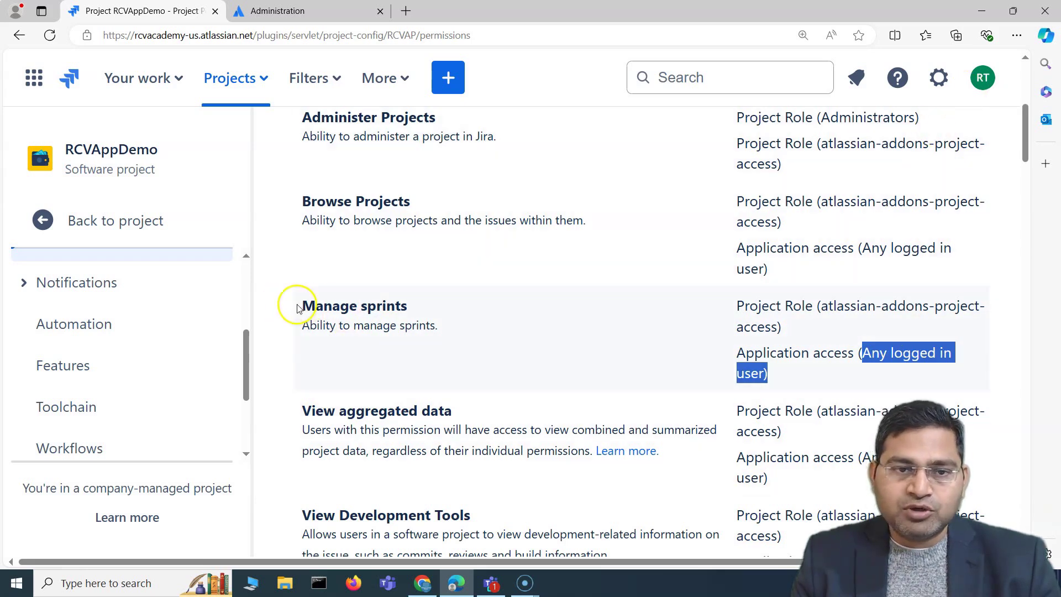
pyautogui.moveTo(296, 308); pyautogui.dragTo(540, 332)
pyautogui.moveTo(773, 270); pyautogui.dragTo(742, 250)
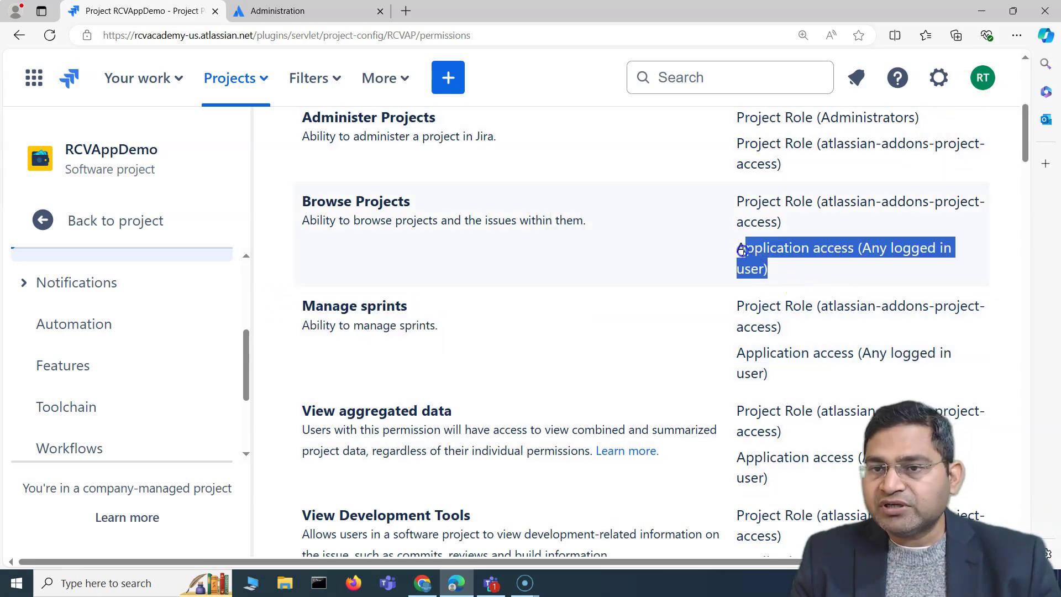
pyautogui.scroll(4, 738, 248)
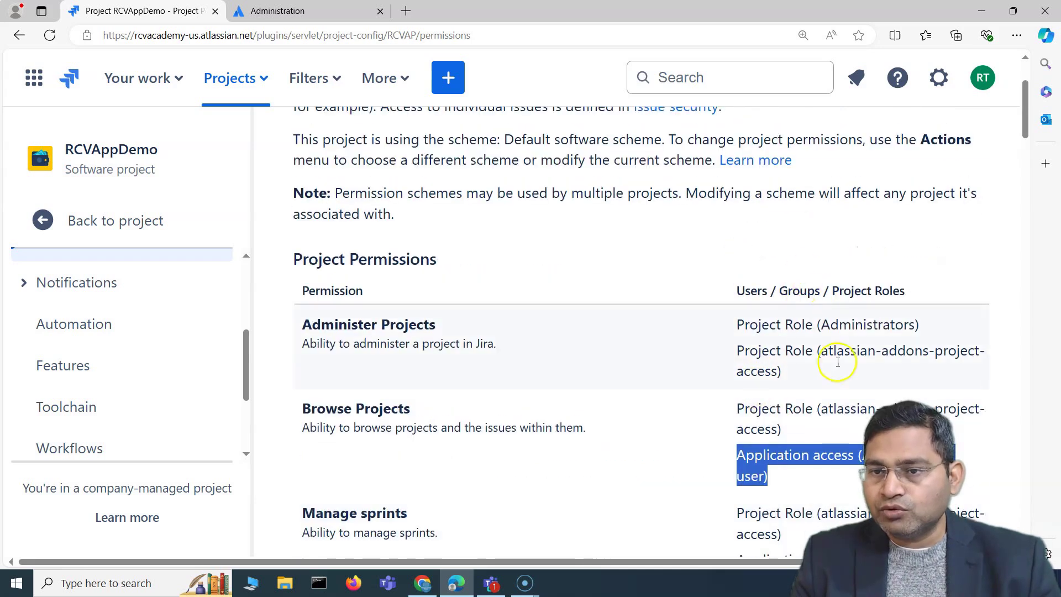
pyautogui.scroll(-2, 817, 376)
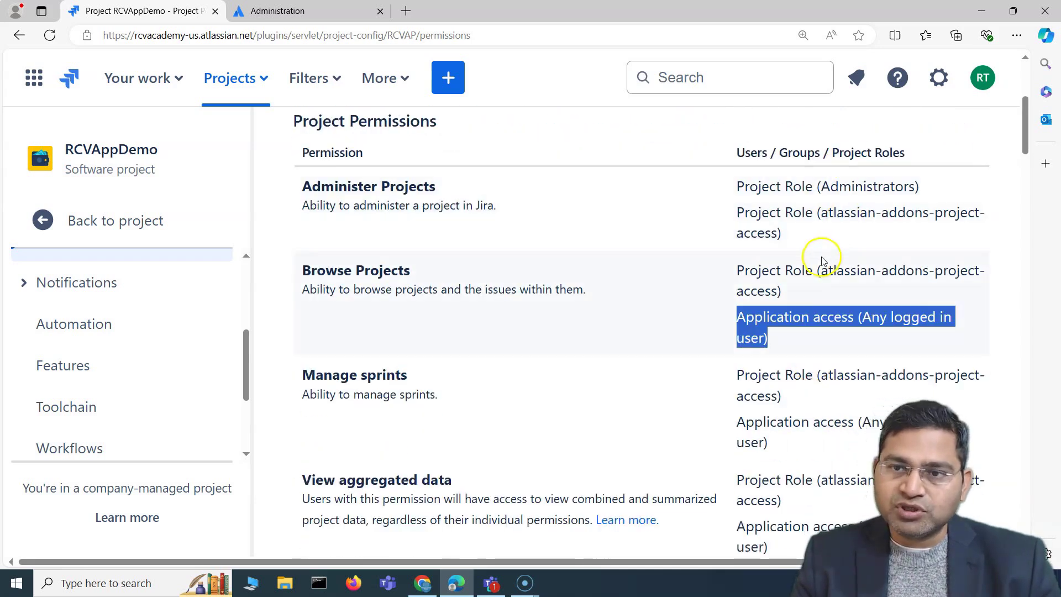
pyautogui.click(784, 338)
pyautogui.moveTo(299, 381); pyautogui.dragTo(537, 400)
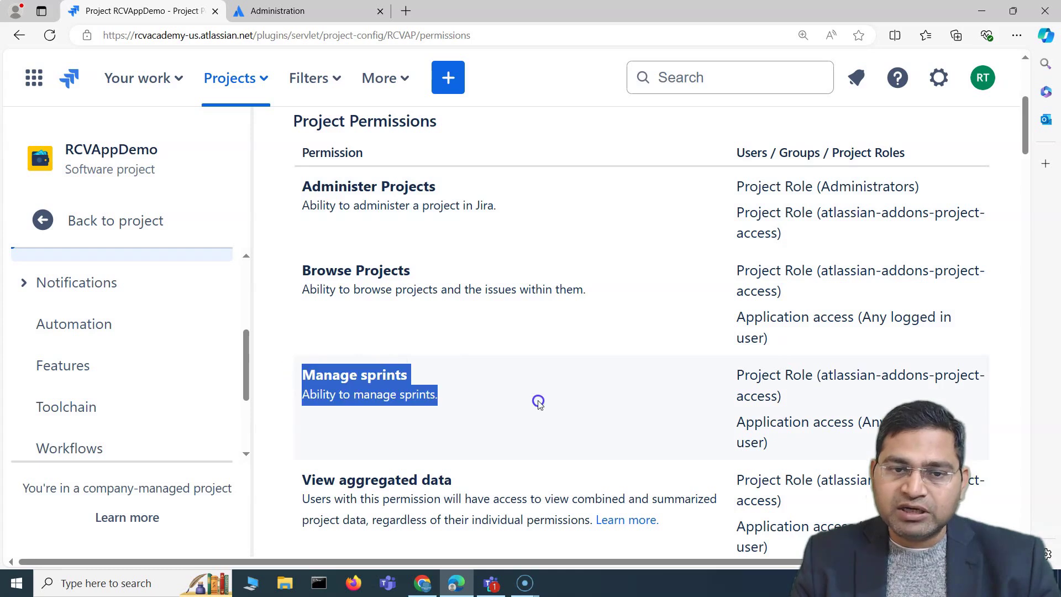
# Emphasise the Groups column header and scroll further down the permissions table.
pyautogui.scroll(3, 611, 450)
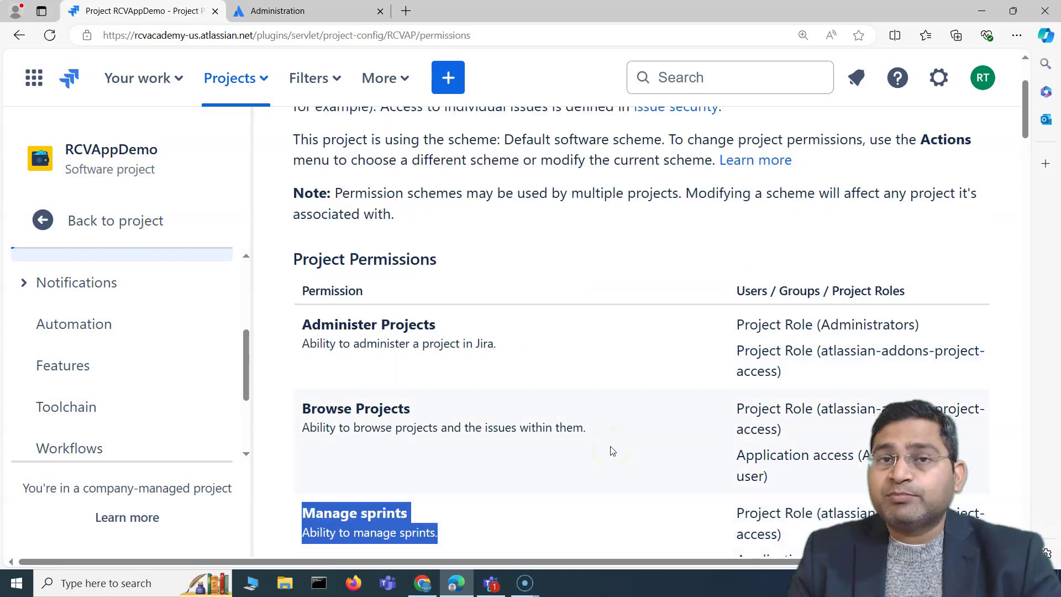
pyautogui.scroll(-3, 608, 452)
pyautogui.scroll(2, 753, 351)
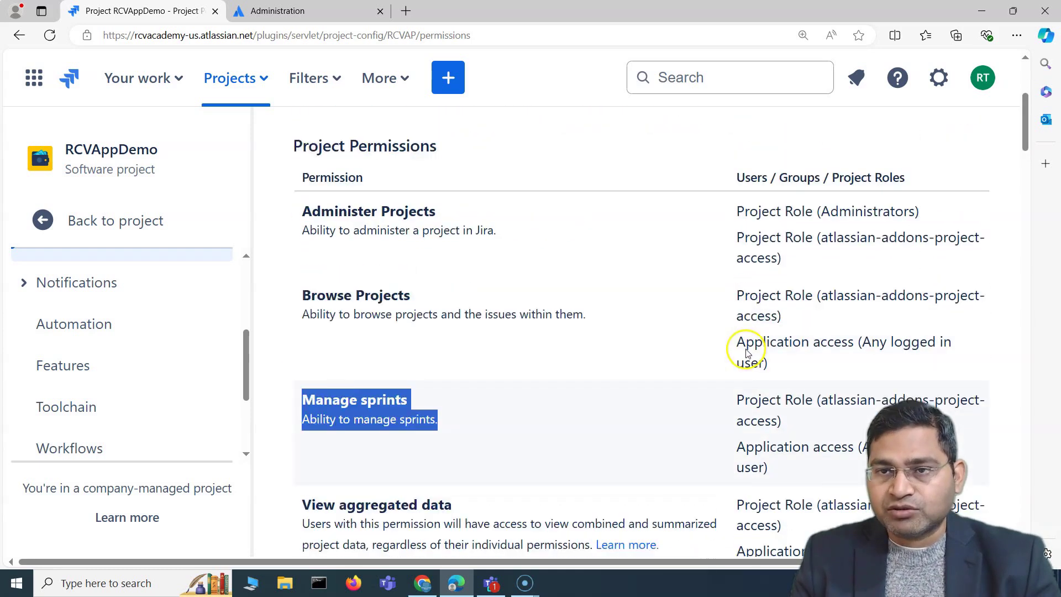
pyautogui.moveTo(780, 226); pyautogui.dragTo(825, 228)
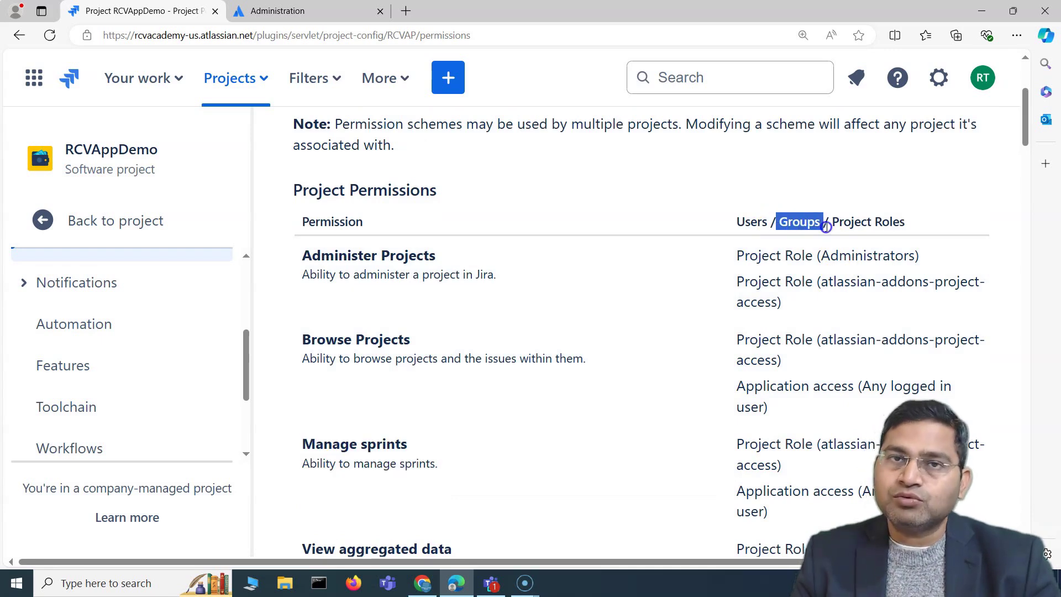
pyautogui.click(816, 224)
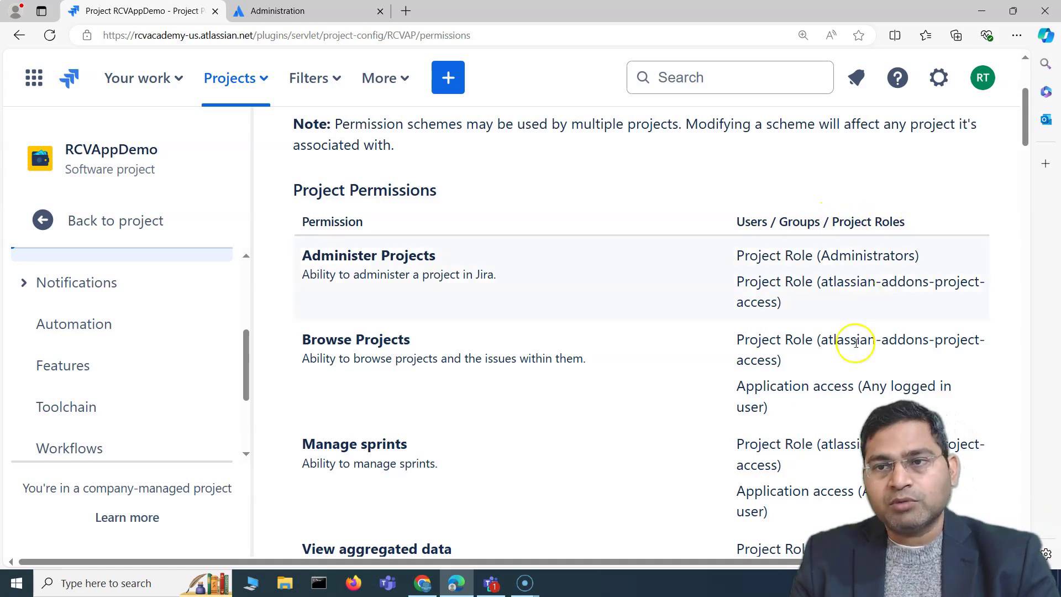
pyautogui.scroll(-3, 818, 332)
pyautogui.scroll(-2, 379, 359)
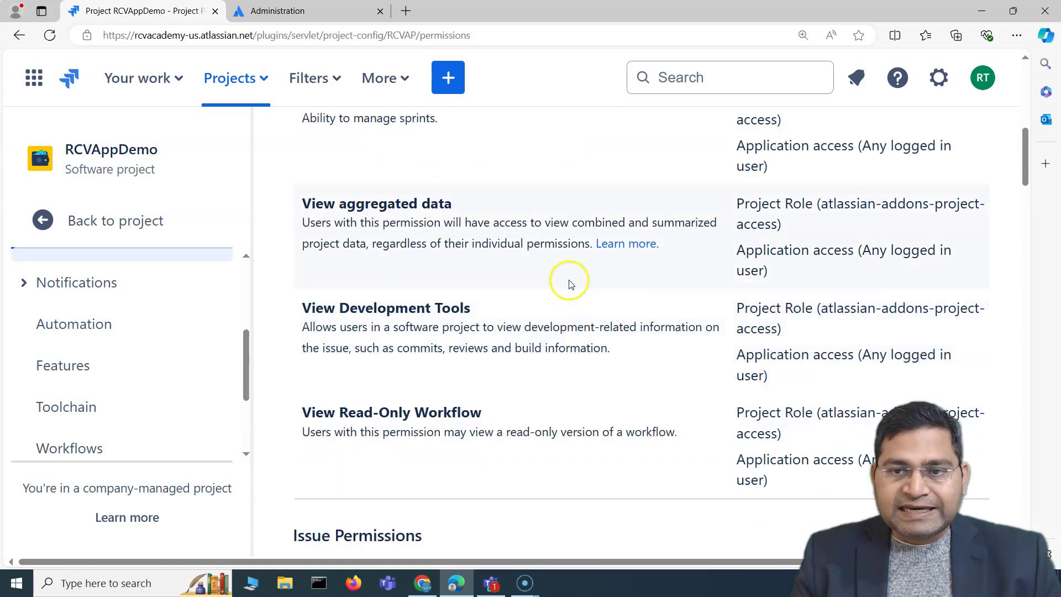
pyautogui.scroll(-2, 473, 403)
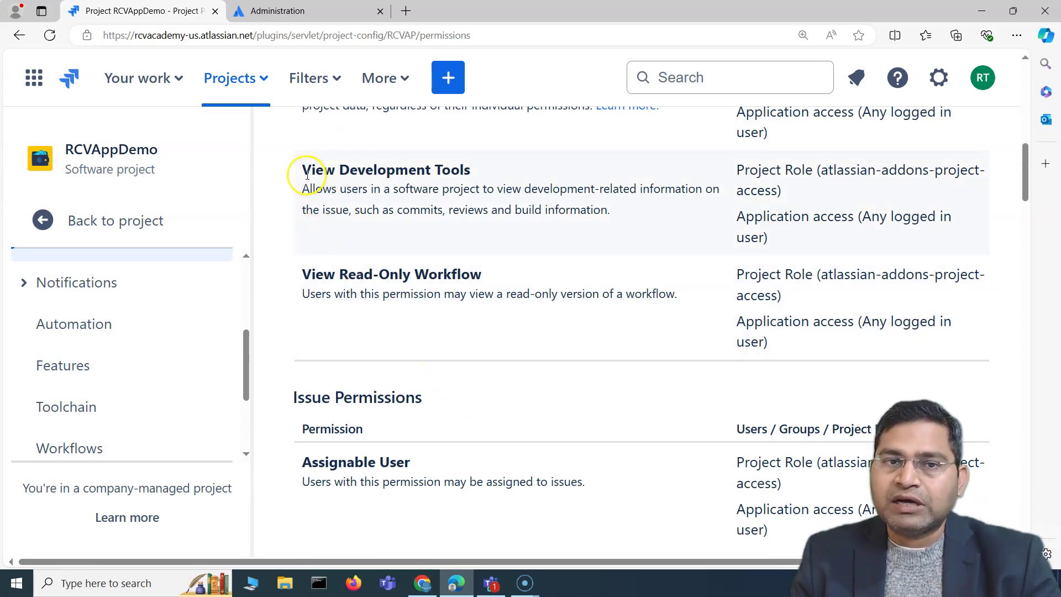
pyautogui.scroll(2, 562, 360)
# Highlight View Development Tools' description and application access, then open the scheme's Actions menu.
pyautogui.moveTo(296, 307); pyautogui.dragTo(647, 355)
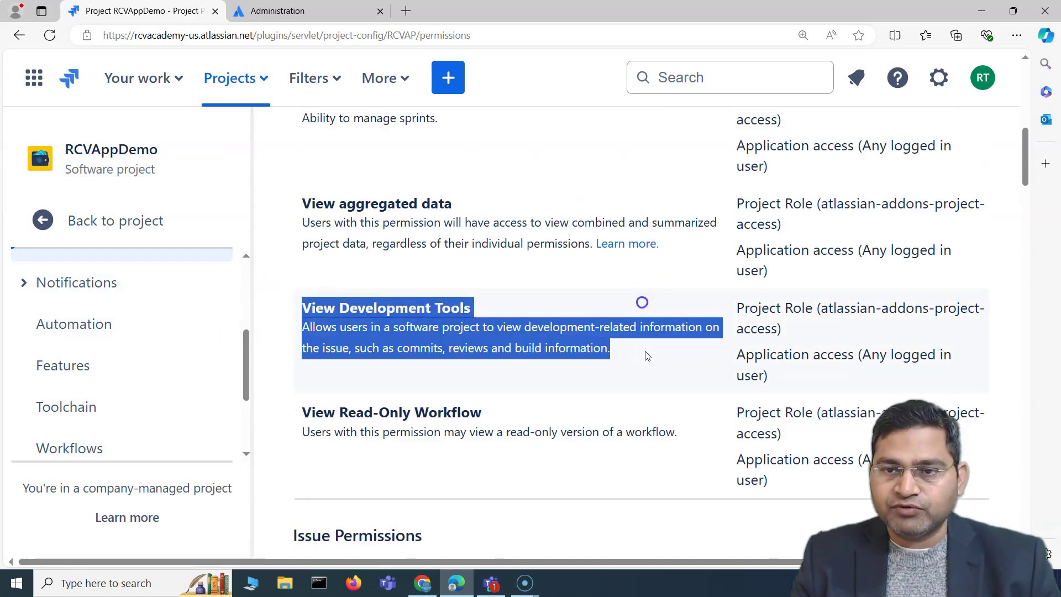
pyautogui.click(454, 349)
pyautogui.moveTo(769, 376); pyautogui.dragTo(738, 362)
pyautogui.click(670, 372)
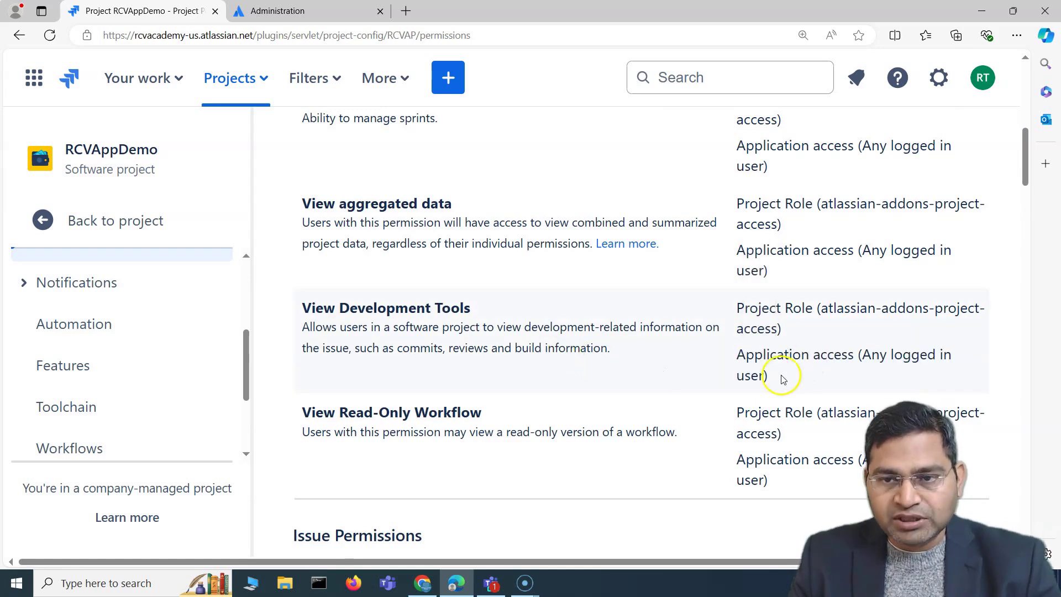
pyautogui.moveTo(782, 379); pyautogui.dragTo(741, 357)
pyautogui.click(682, 365)
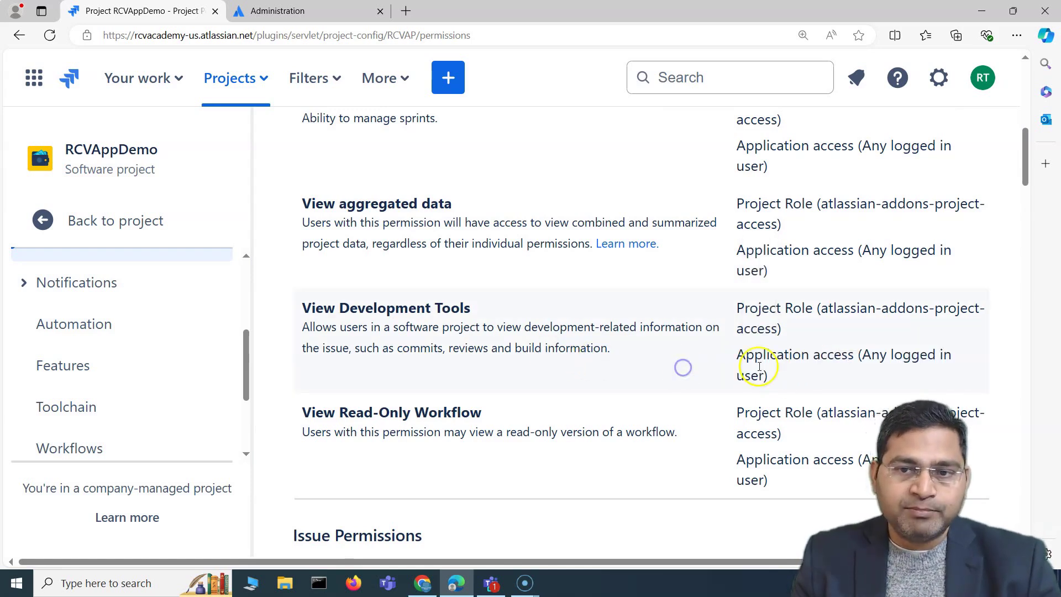
pyautogui.moveTo(777, 377); pyautogui.dragTo(738, 356)
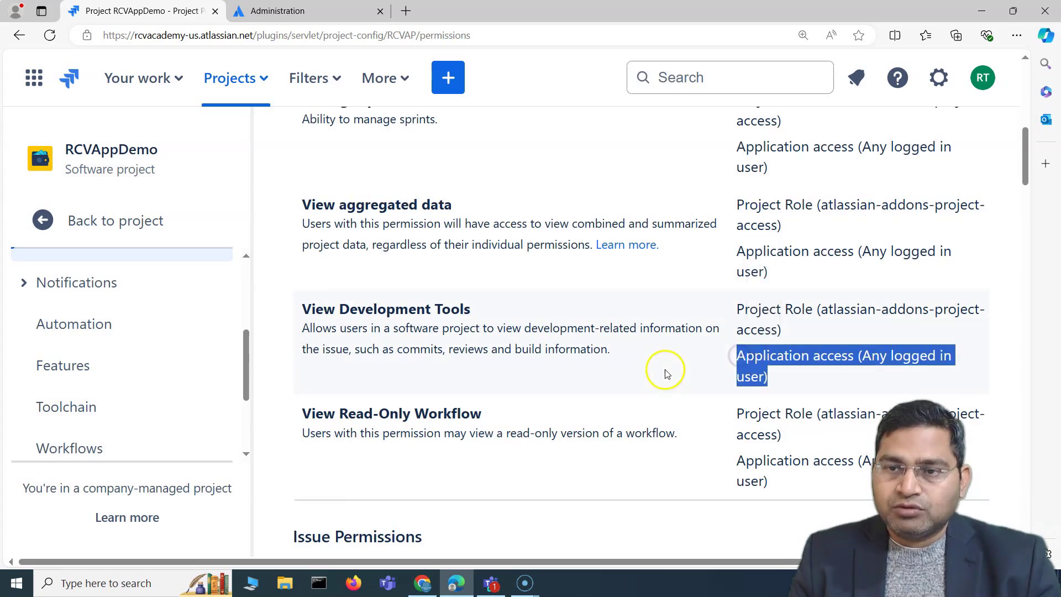
pyautogui.scroll(1, 777, 437)
pyautogui.click(794, 438)
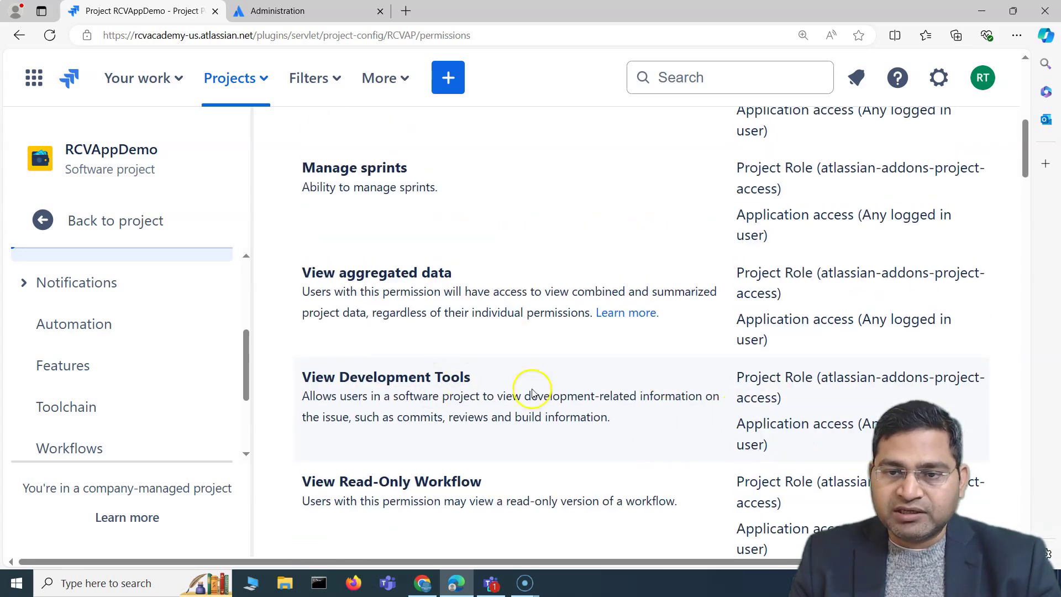
pyautogui.scroll(7, 812, 420)
pyautogui.scroll(-6, 504, 457)
pyautogui.scroll(6, 928, 220)
pyautogui.click(960, 154)
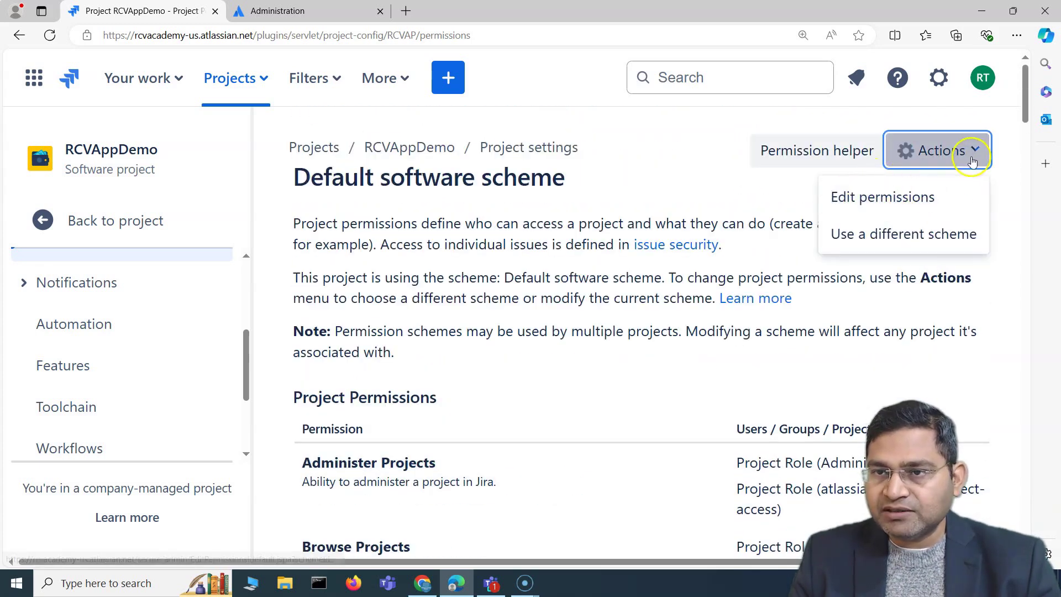
pyautogui.click(880, 198)
pyautogui.scroll(-5, 604, 343)
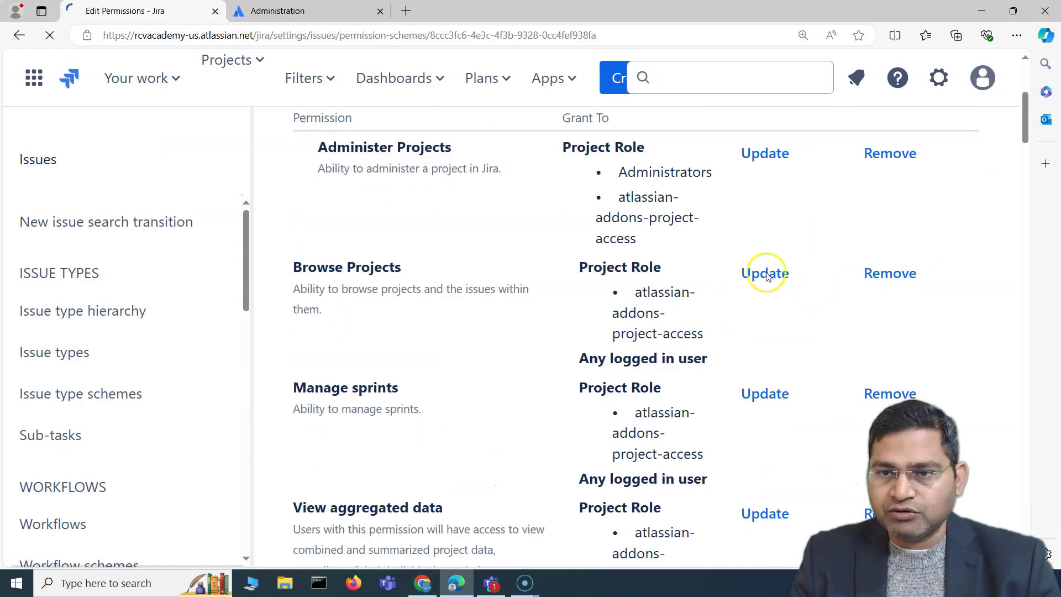
pyautogui.scroll(-13, 602, 398)
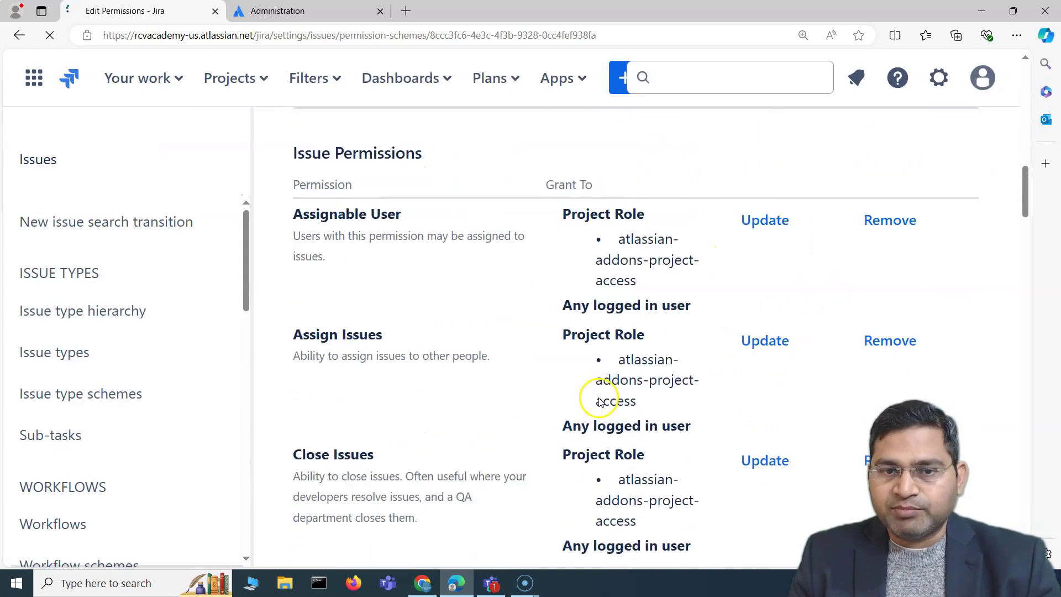
pyautogui.scroll(3, 429, 351)
pyautogui.moveTo(277, 346); pyautogui.dragTo(422, 336)
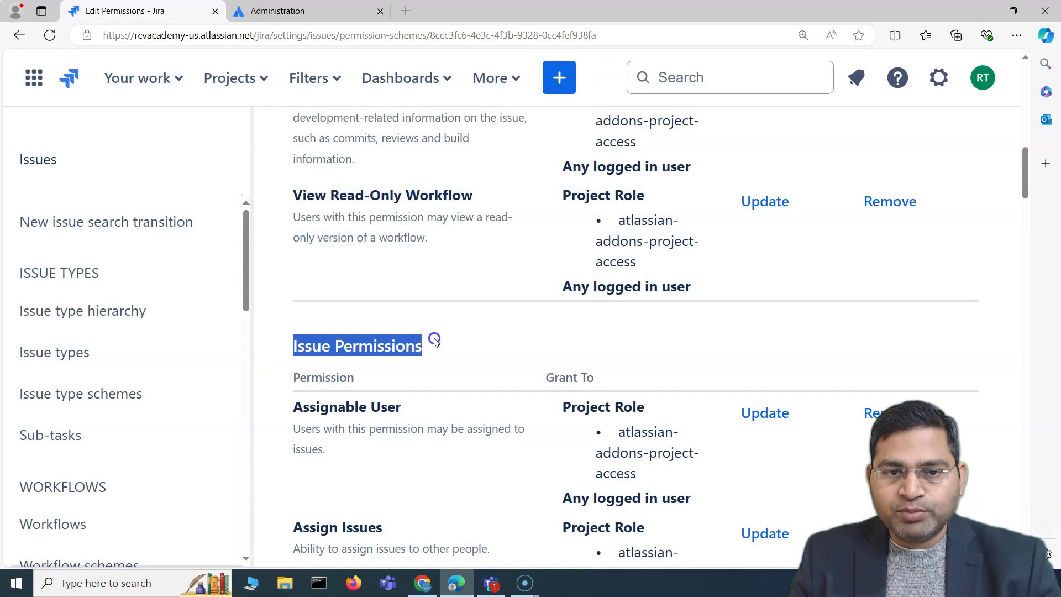
pyautogui.scroll(15, 434, 341)
pyautogui.scroll(-15, 503, 403)
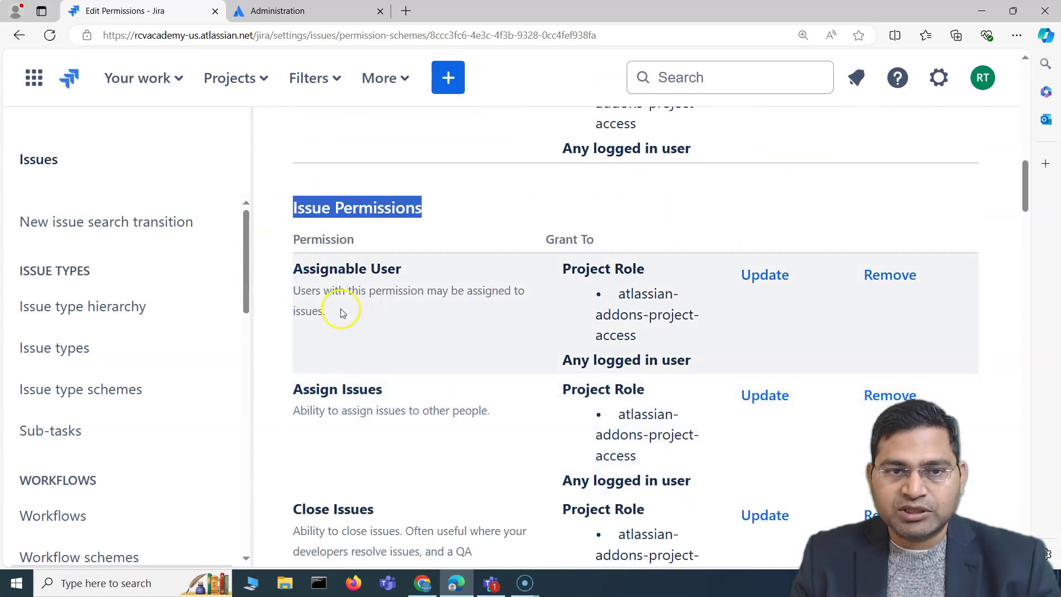
pyautogui.scroll(-2, 341, 312)
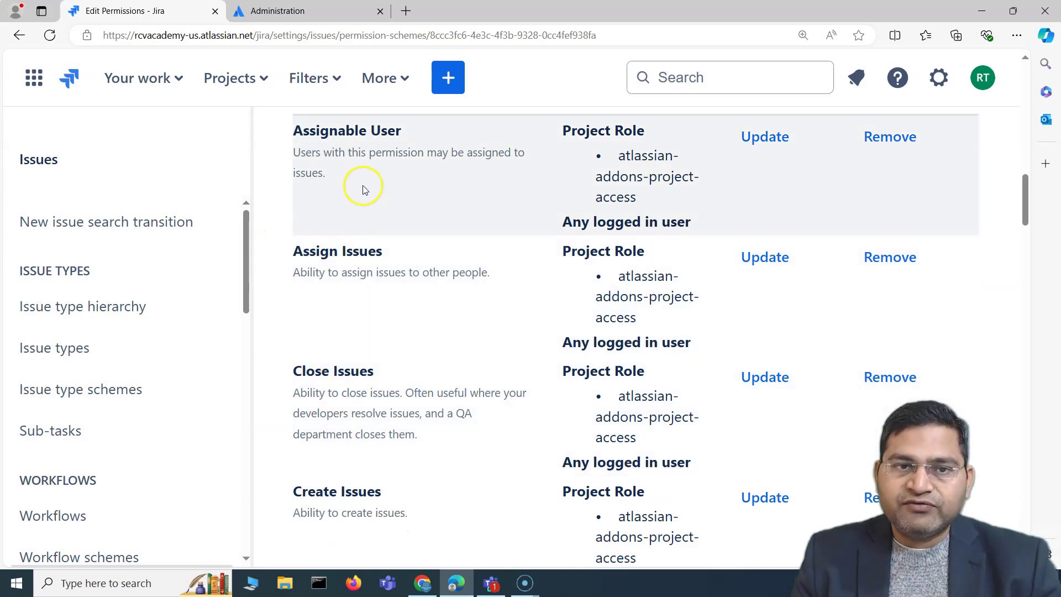
pyautogui.scroll(-9, 354, 229)
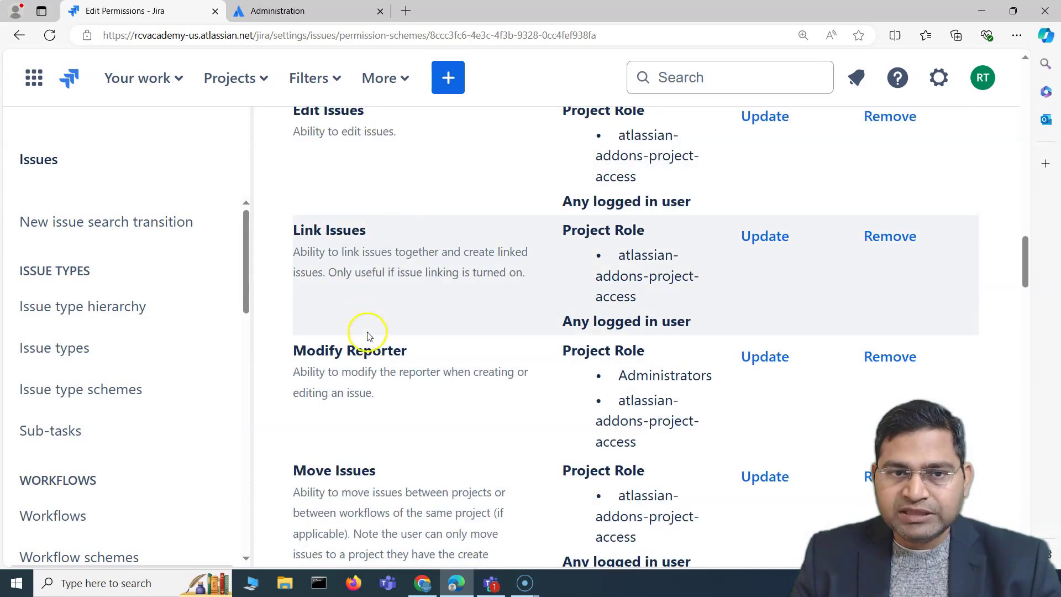
pyautogui.scroll(-12, 422, 403)
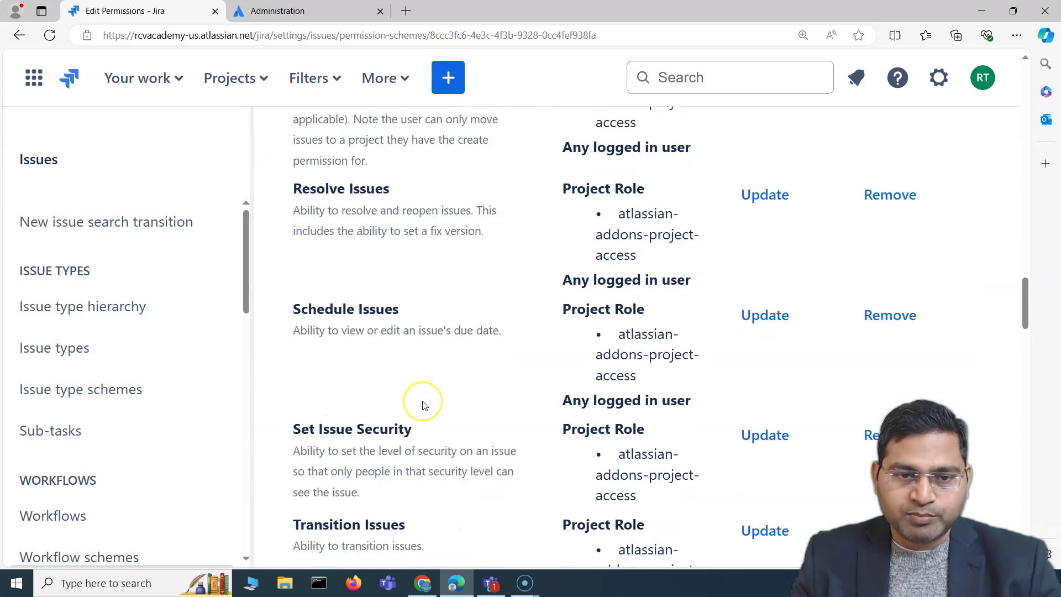
pyautogui.scroll(-2, 387, 354)
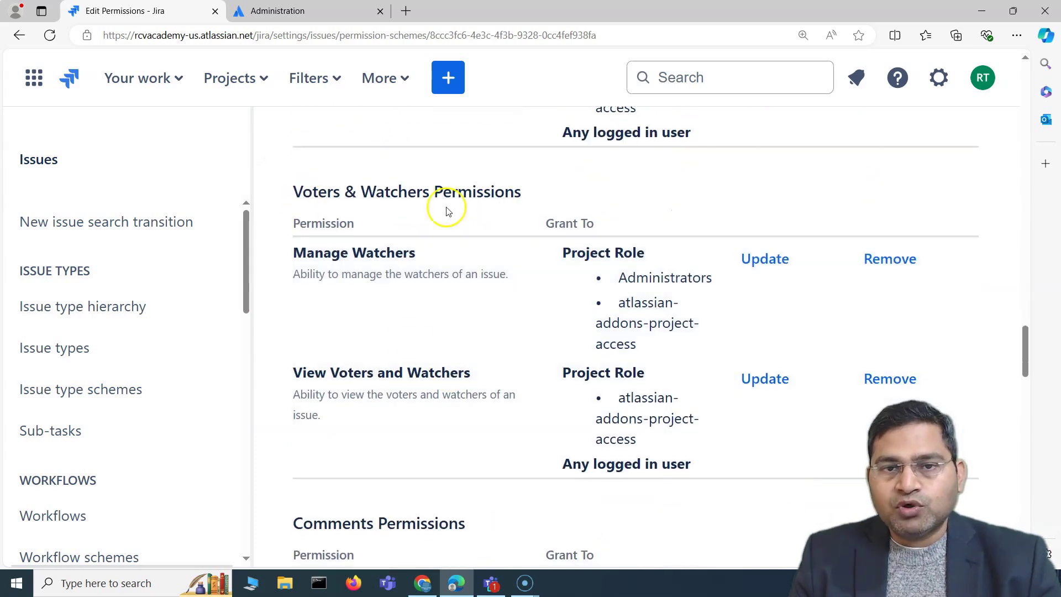
pyautogui.scroll(-2, 414, 331)
pyautogui.scroll(-3, 409, 366)
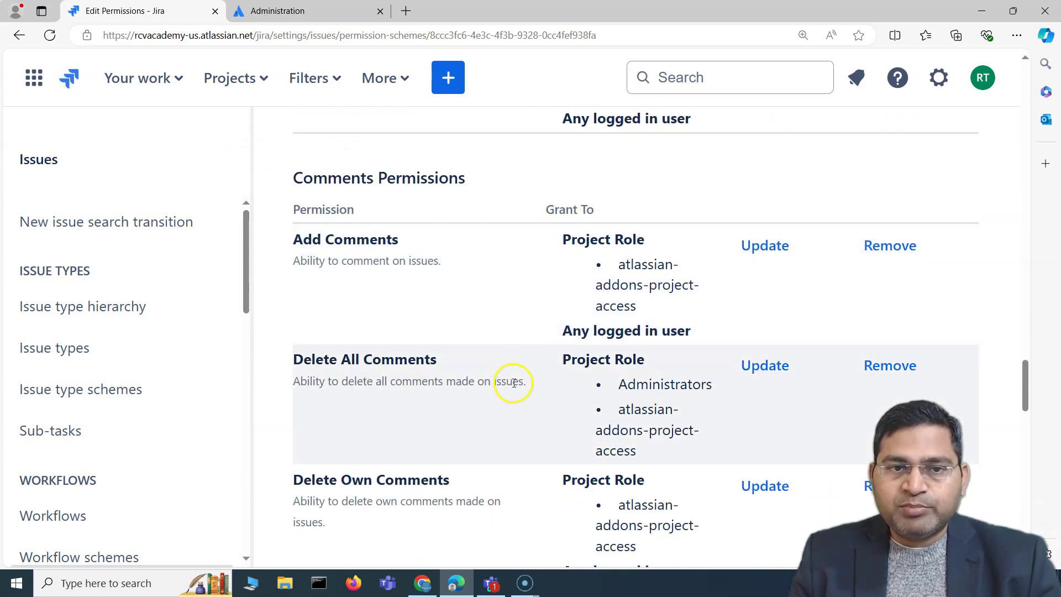
pyautogui.scroll(-8, 410, 379)
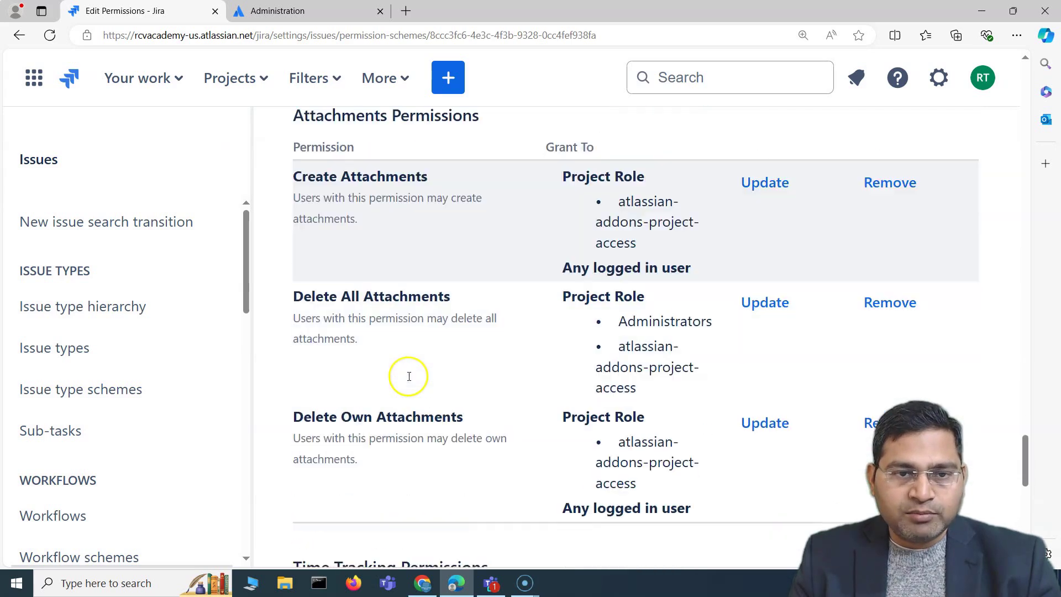
pyautogui.moveTo(289, 114); pyautogui.dragTo(354, 128)
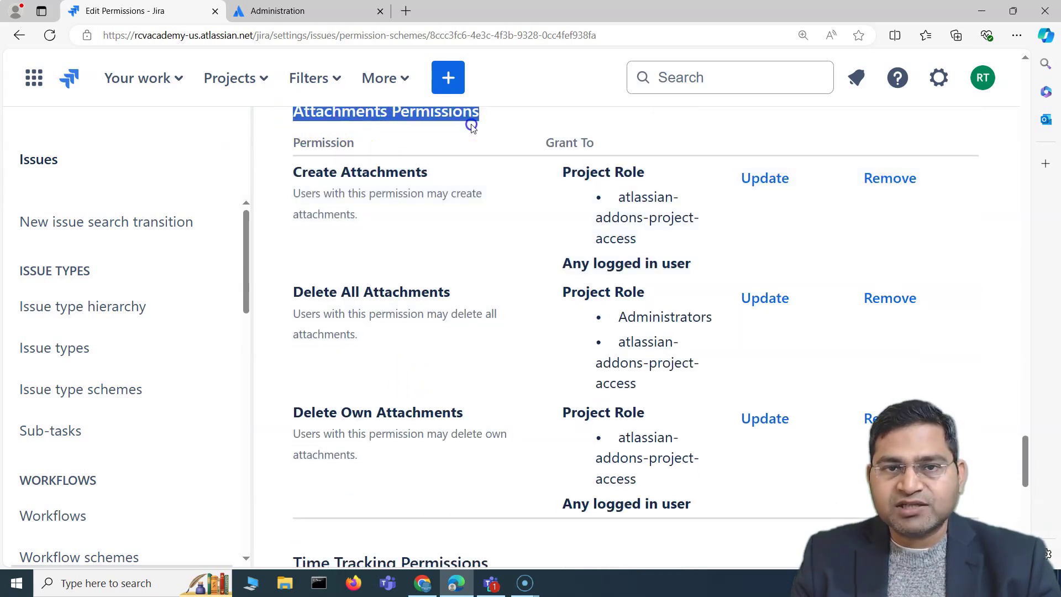
pyautogui.scroll(2, 467, 118)
pyautogui.click(432, 253)
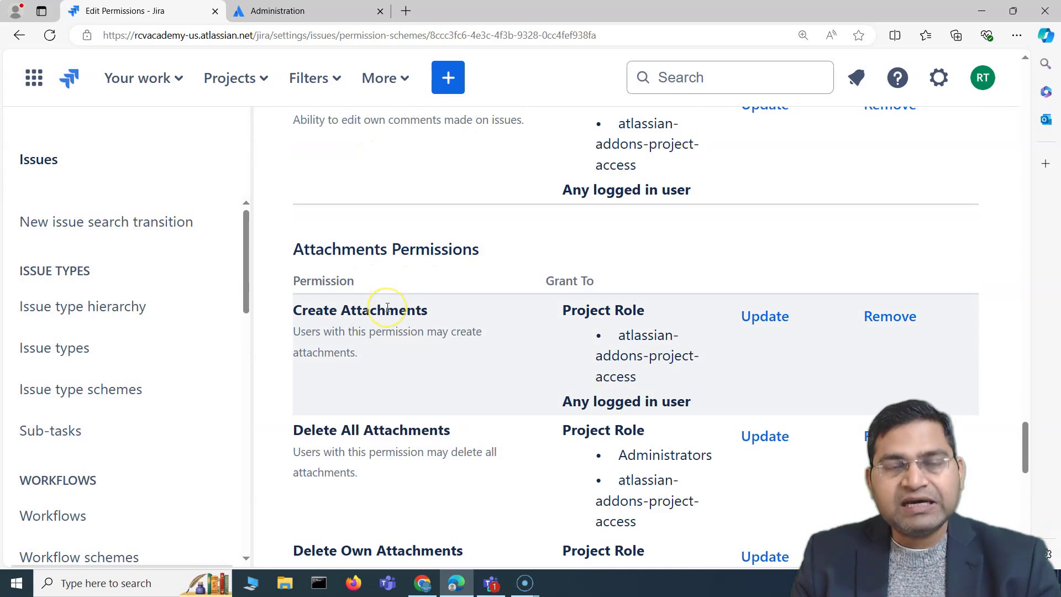
pyautogui.scroll(-8, 440, 424)
pyautogui.moveTo(293, 287)
pyautogui.mouseDown()
pyautogui.moveTo(497, 266)
pyautogui.moveTo(287, 267)
pyautogui.mouseUp()
pyautogui.scroll(-2, 367, 379)
pyautogui.scroll(2, 486, 287)
pyautogui.scroll(10, 387, 307)
pyautogui.moveTo(288, 366); pyautogui.dragTo(486, 365)
pyautogui.click(356, 364)
pyautogui.scroll(-3, 443, 355)
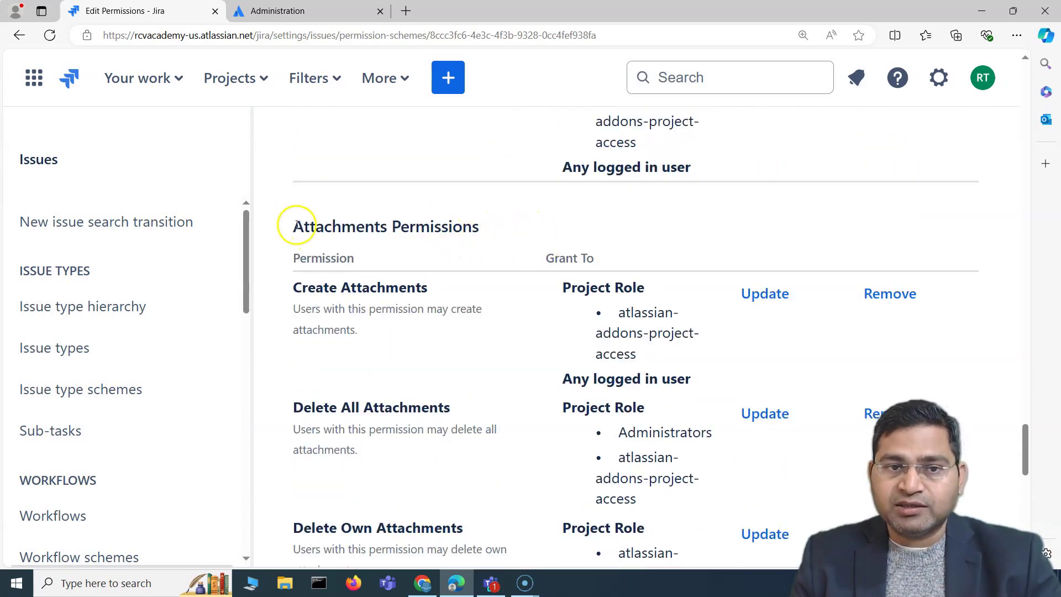
pyautogui.moveTo(284, 225); pyautogui.dragTo(511, 215)
pyautogui.scroll(-2, 467, 325)
pyautogui.scroll(-14, 467, 325)
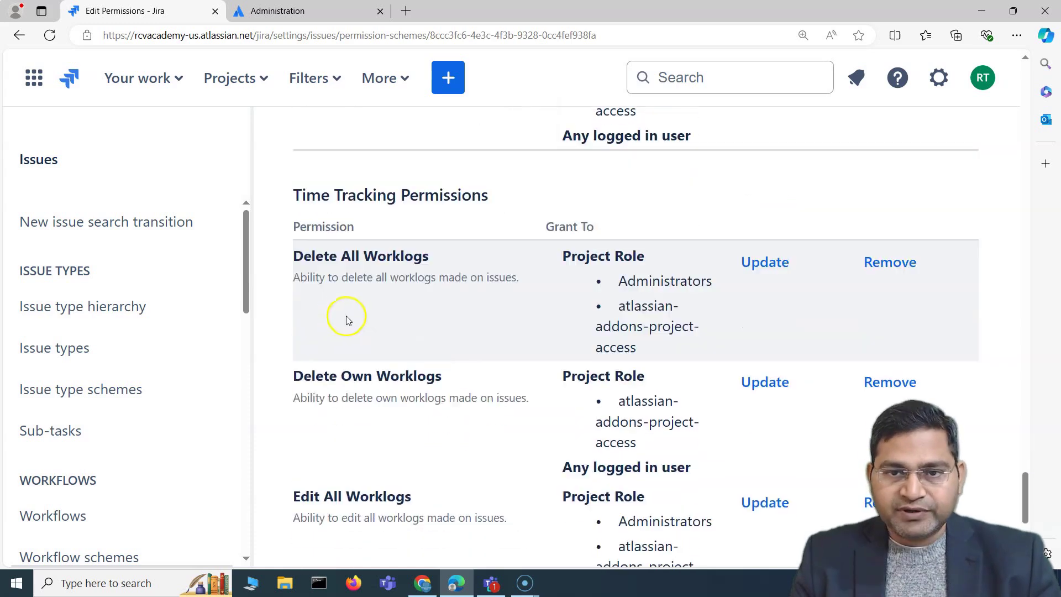
pyautogui.scroll(10, 468, 426)
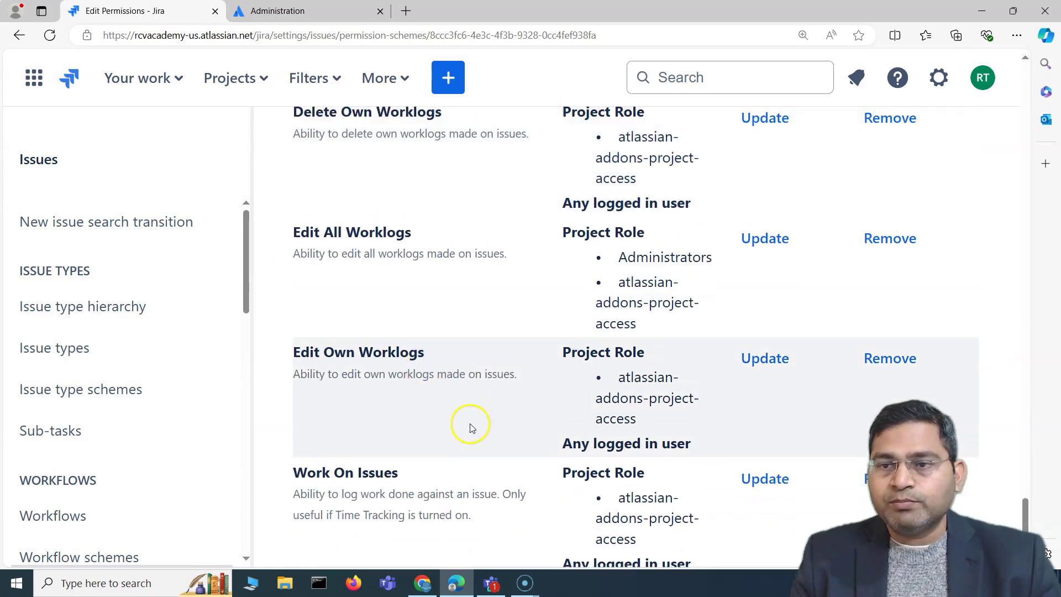
pyautogui.scroll(3, 468, 416)
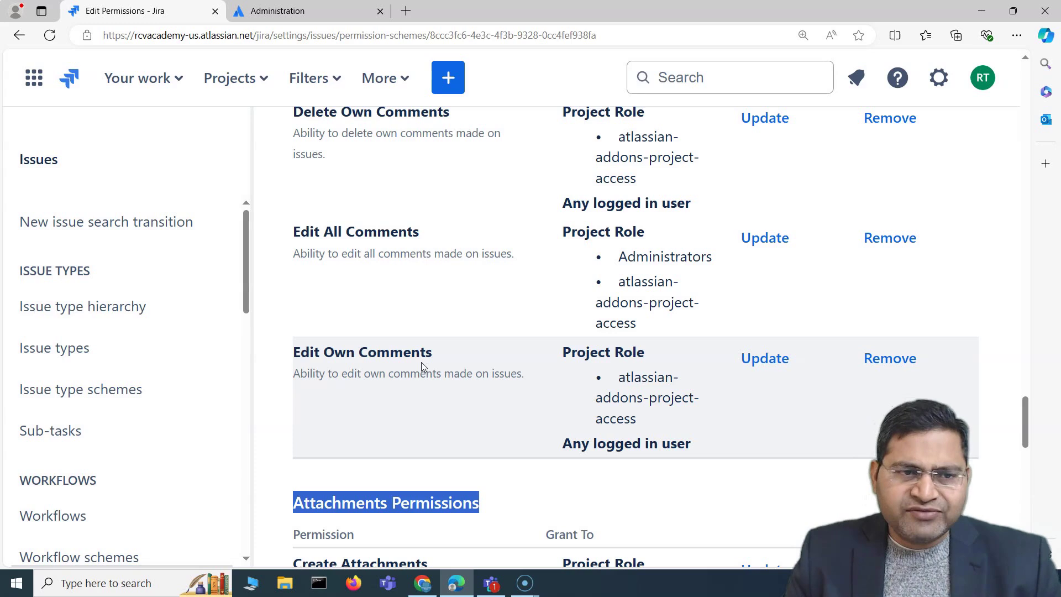
pyautogui.scroll(-5, 431, 359)
pyautogui.scroll(-10, 434, 364)
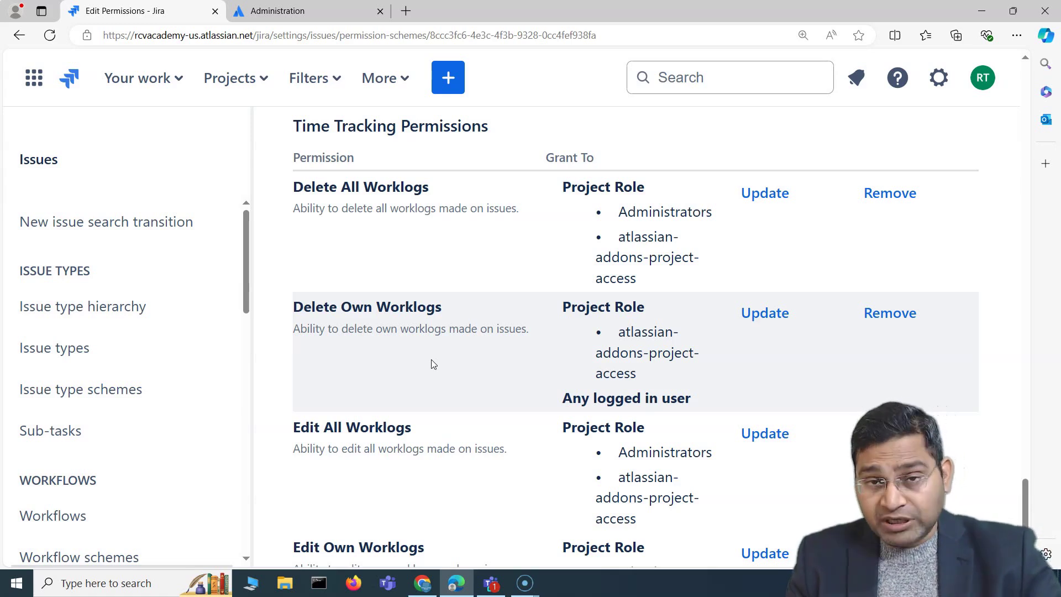
pyautogui.click(431, 364)
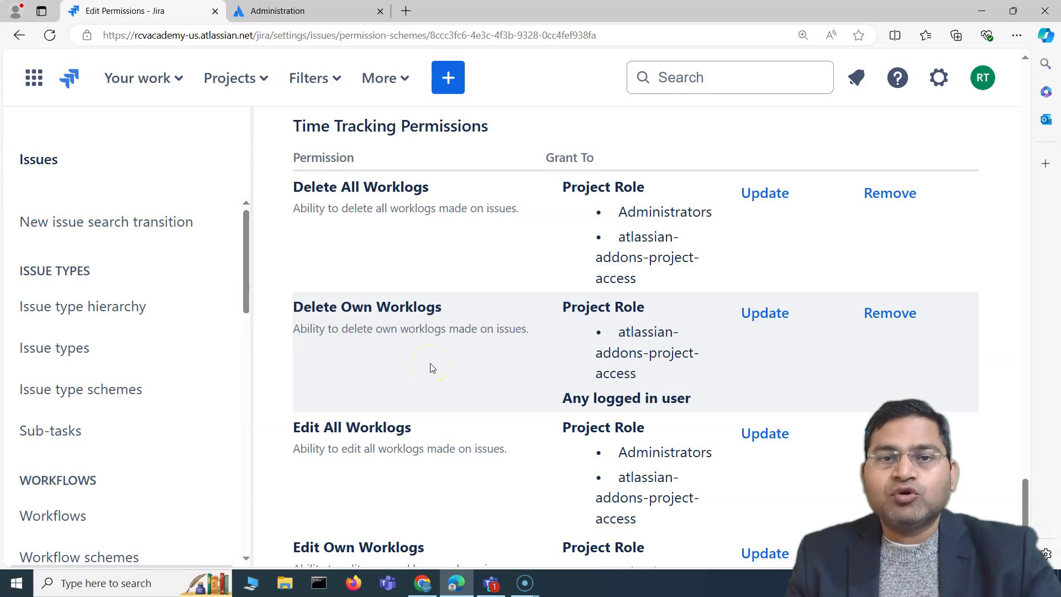
pyautogui.scroll(5, 372, 441)
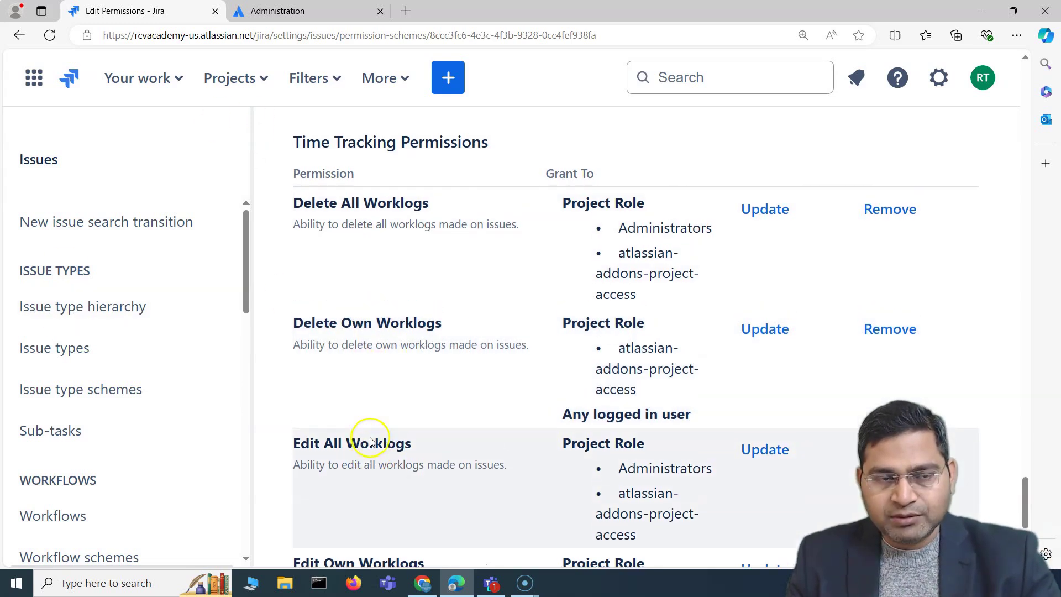
pyautogui.scroll(6, 308, 373)
pyautogui.scroll(6, 326, 310)
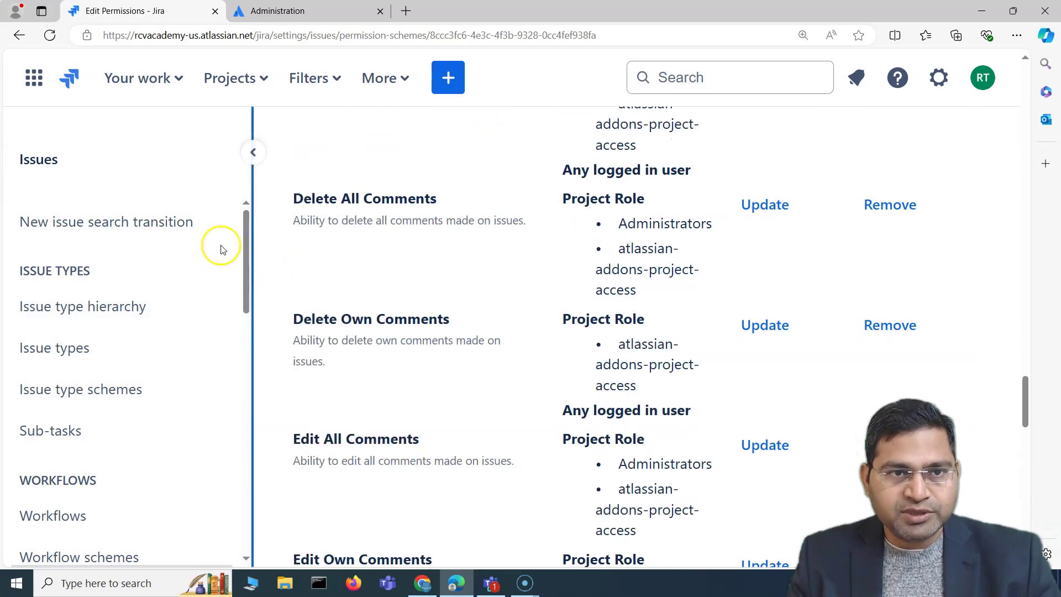
# Return to System > Global permissions and scroll down to the Make bulk changes permission.
pyautogui.click(939, 77)
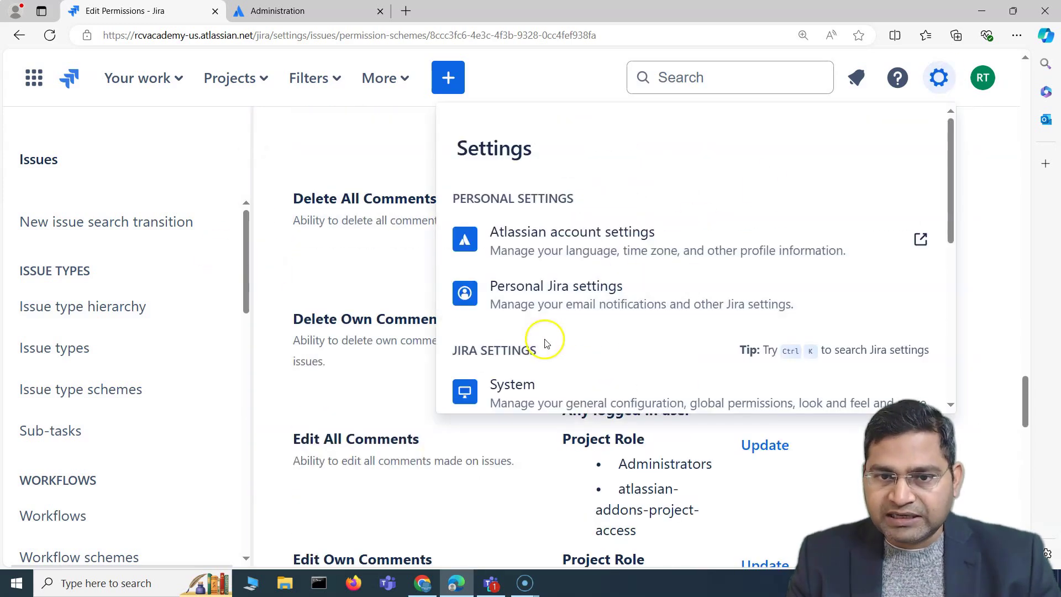
pyautogui.scroll(-4, 596, 189)
pyautogui.click(708, 197)
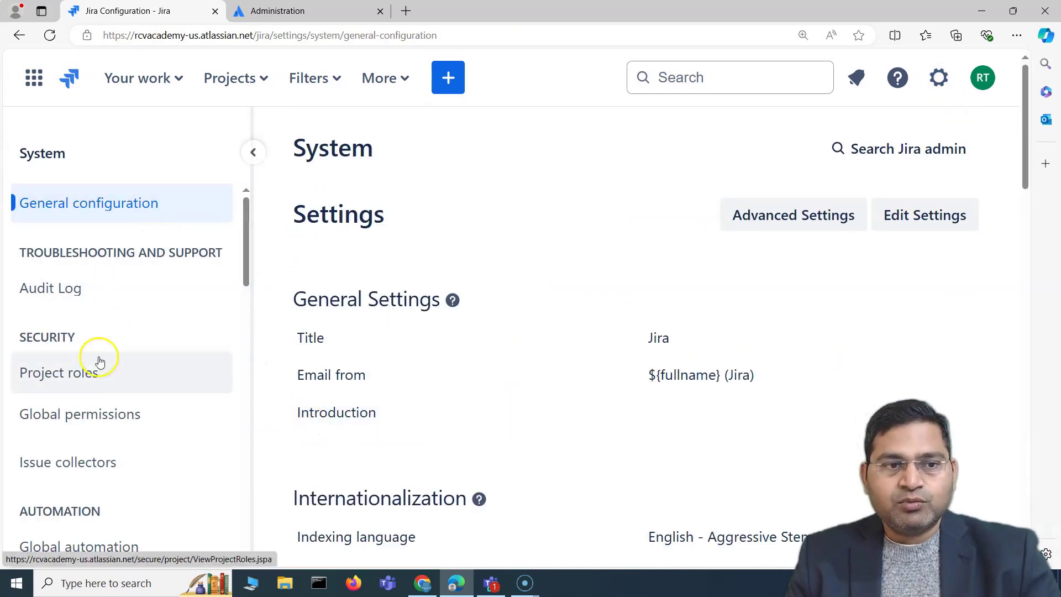
pyautogui.click(85, 421)
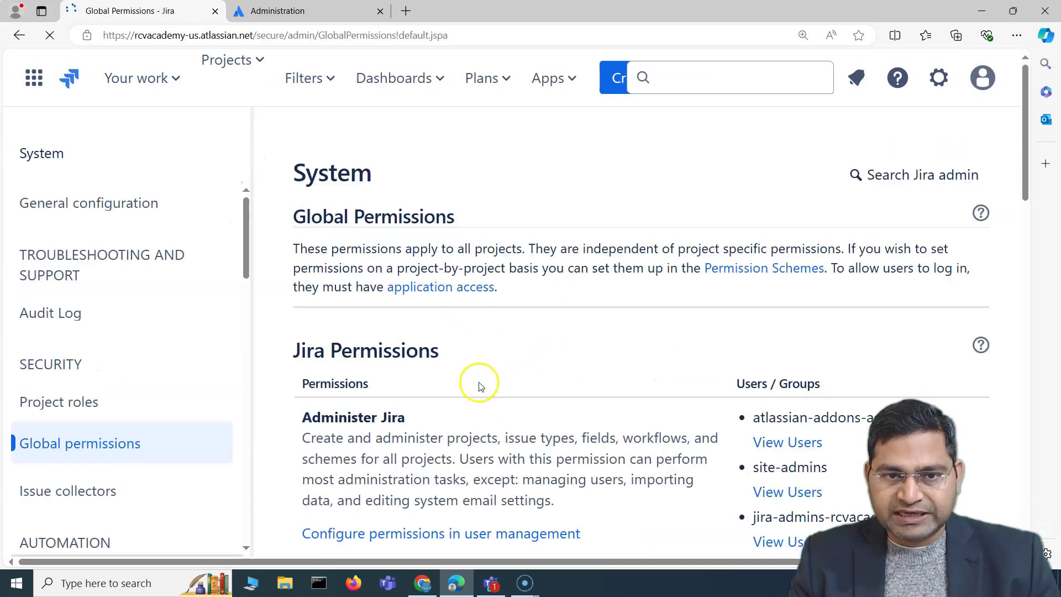
pyautogui.scroll(5, 433, 457)
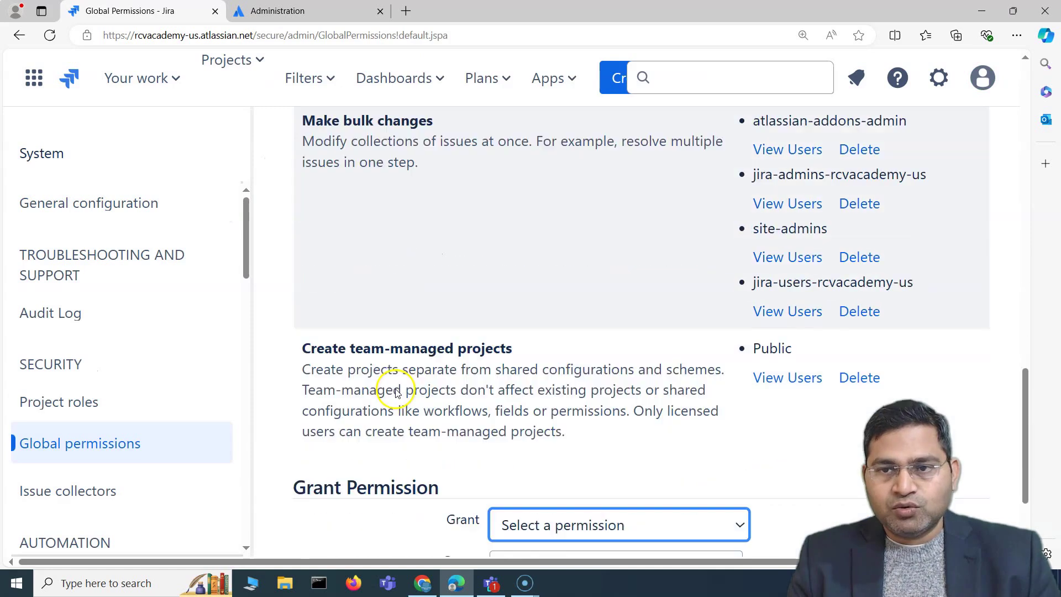
pyautogui.scroll(10, 394, 390)
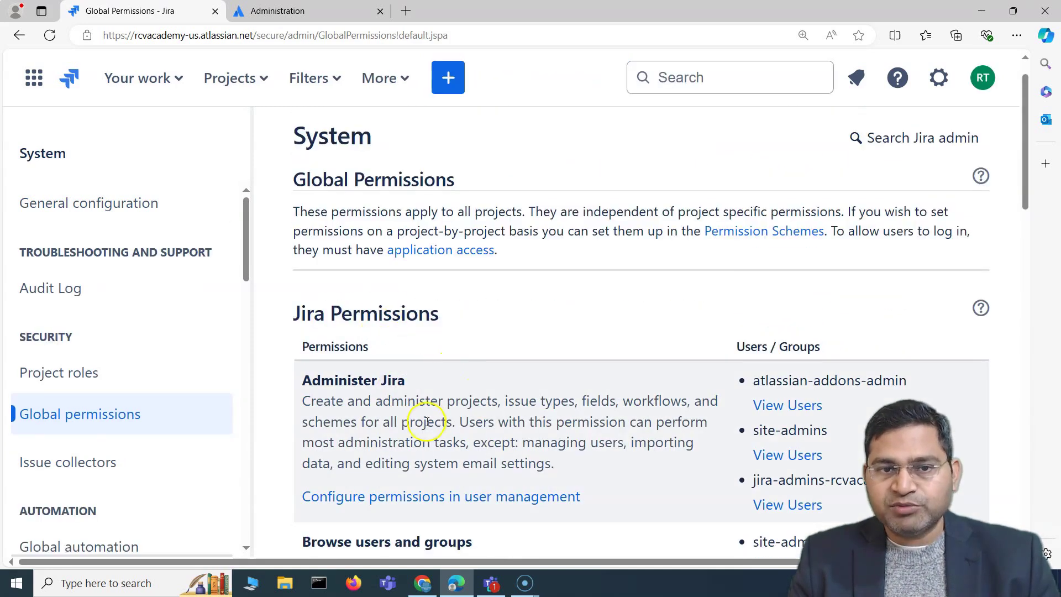
pyautogui.scroll(-8, 428, 437)
pyautogui.scroll(-7, 426, 452)
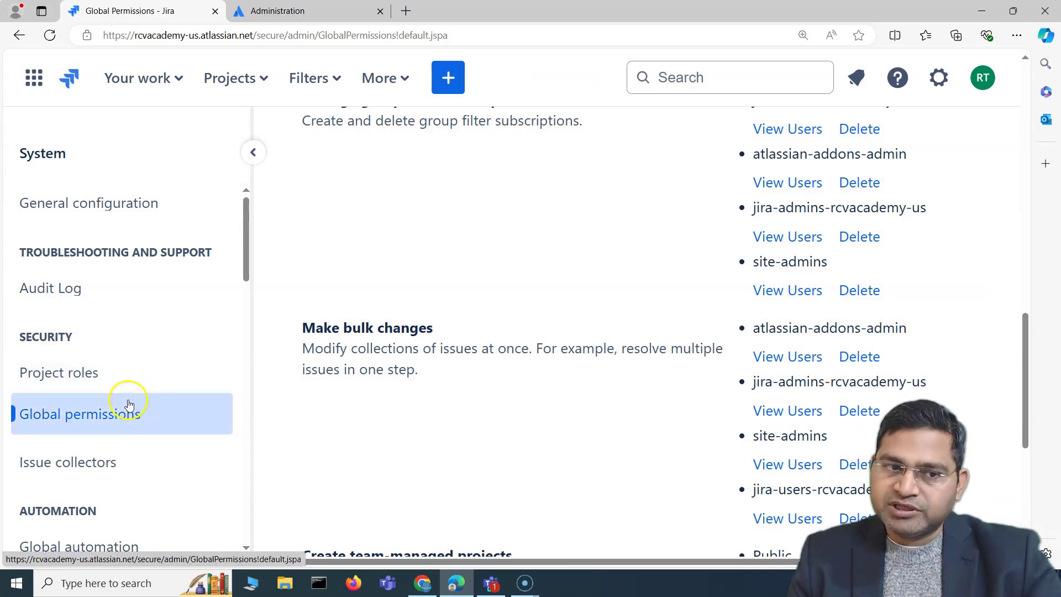
pyautogui.scroll(-1, 163, 491)
pyautogui.scroll(-5, 164, 490)
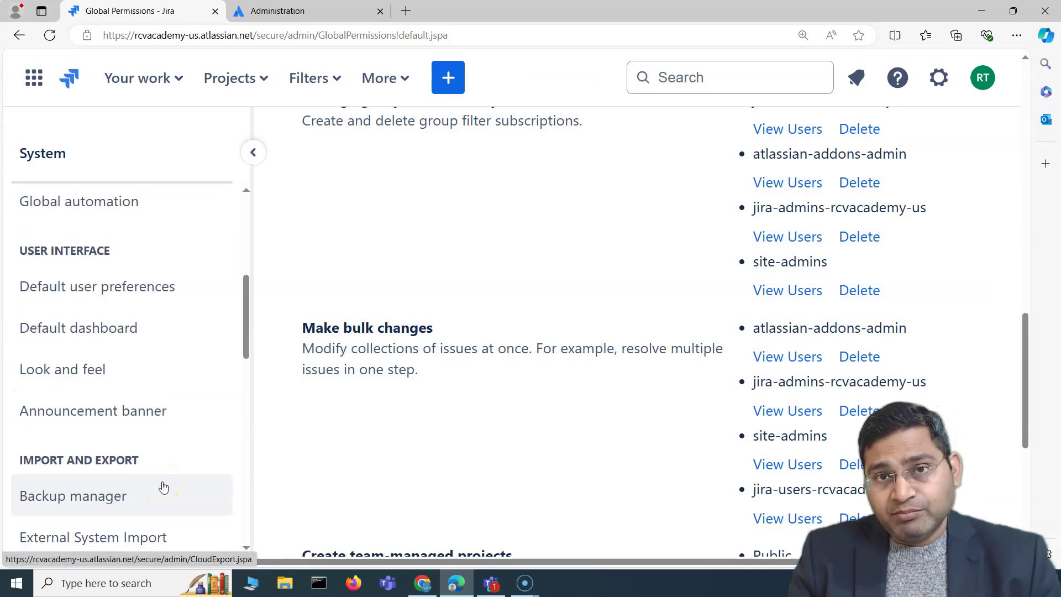